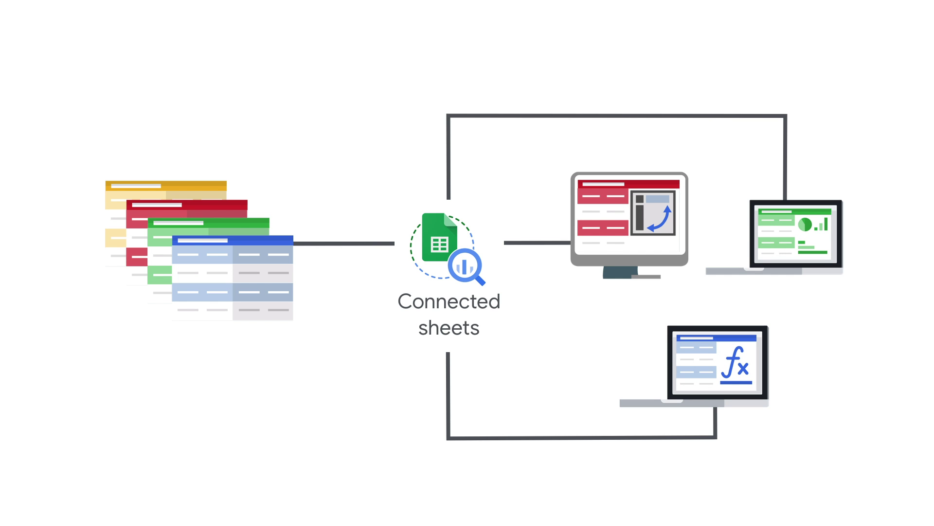
- Open the Data menu in the blank Chicago Taxi Demo spreadsheet
left_click(210, 37)
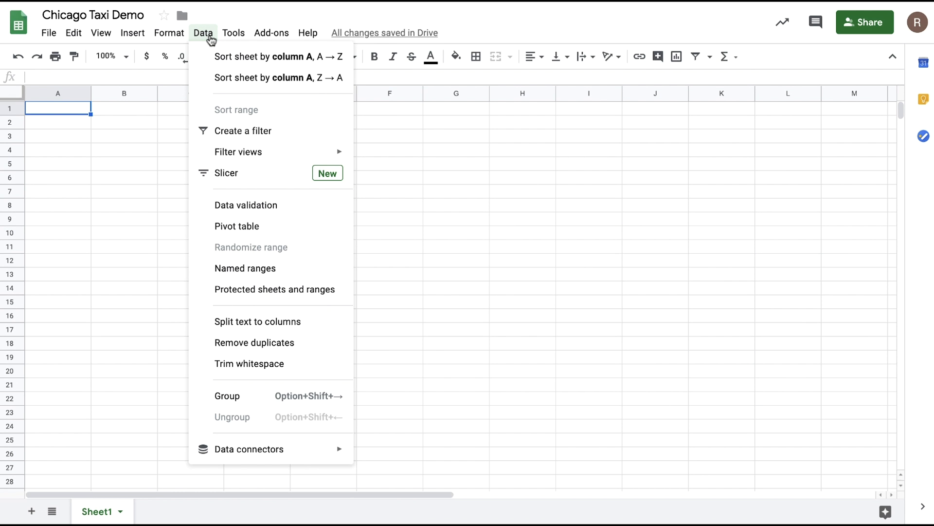
- Start a BigQuery connection and pick the Connected Sheets Demo project found by searching 'demo'
mouse_move(256, 451)
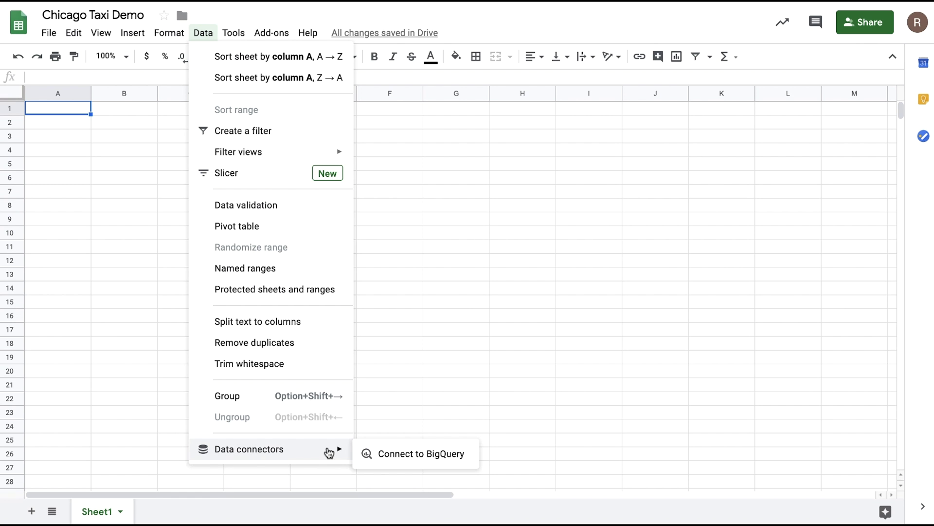
left_click(368, 453)
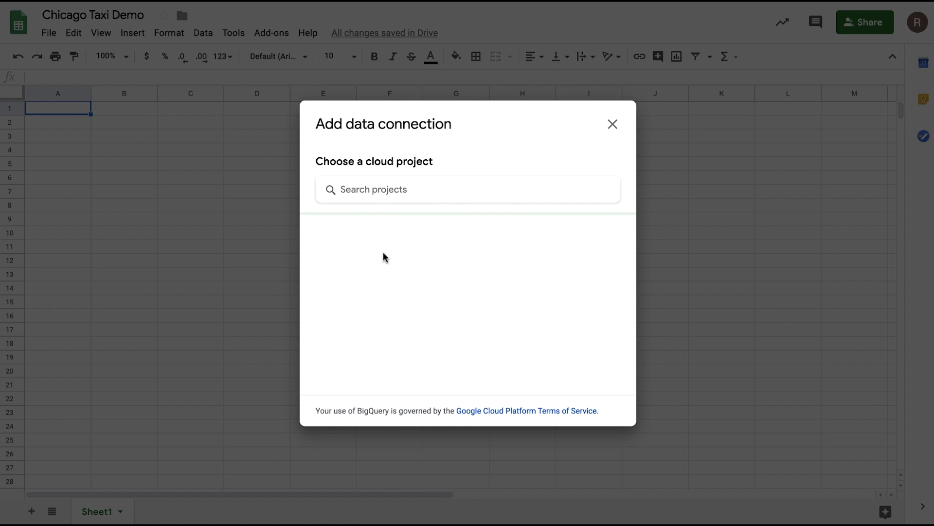
left_click(378, 189)
type("demo")
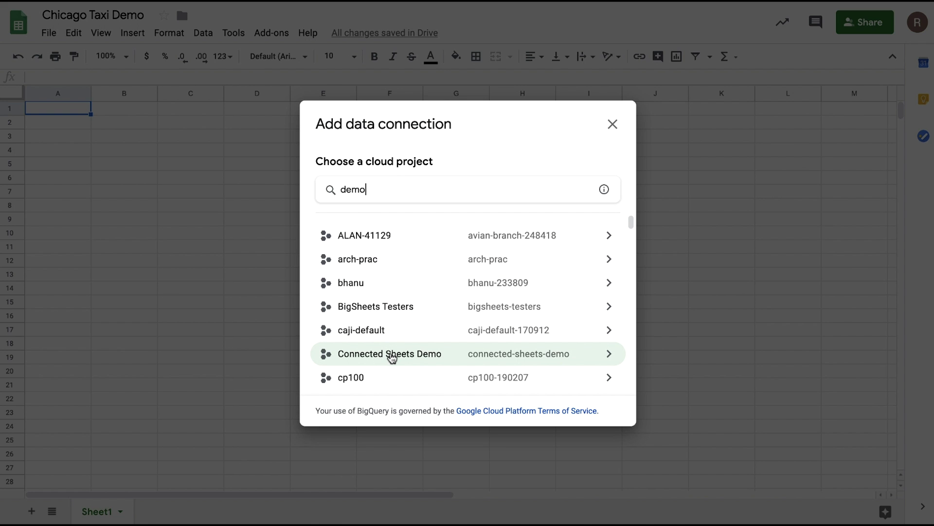
left_click(392, 357)
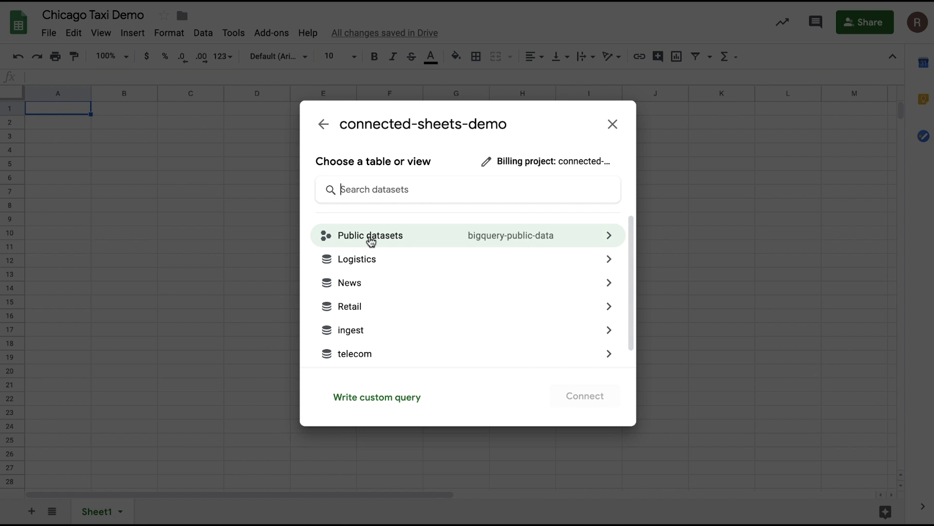
- Connect the public chicago_taxi_trips taxi_trips table, found by searching 'tax', and view its 191M rows
left_click(371, 239)
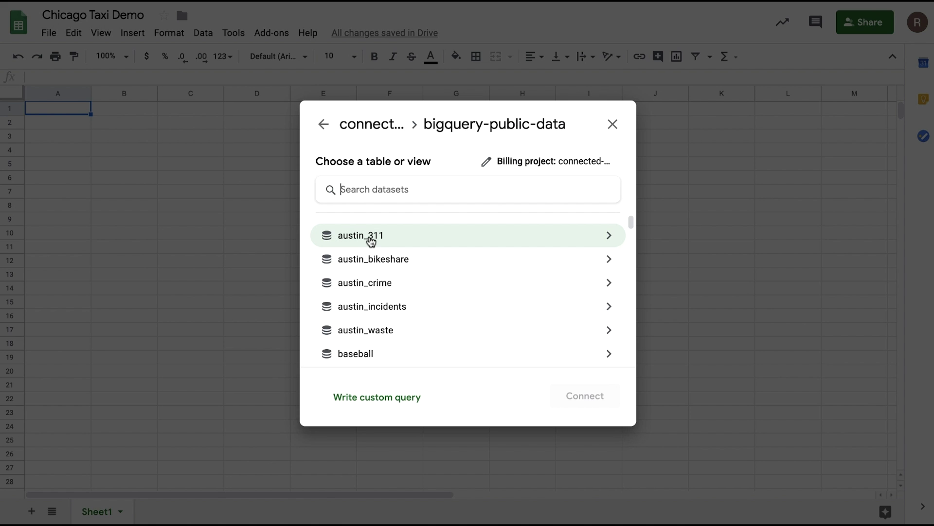
scroll(371, 241, "down", 2)
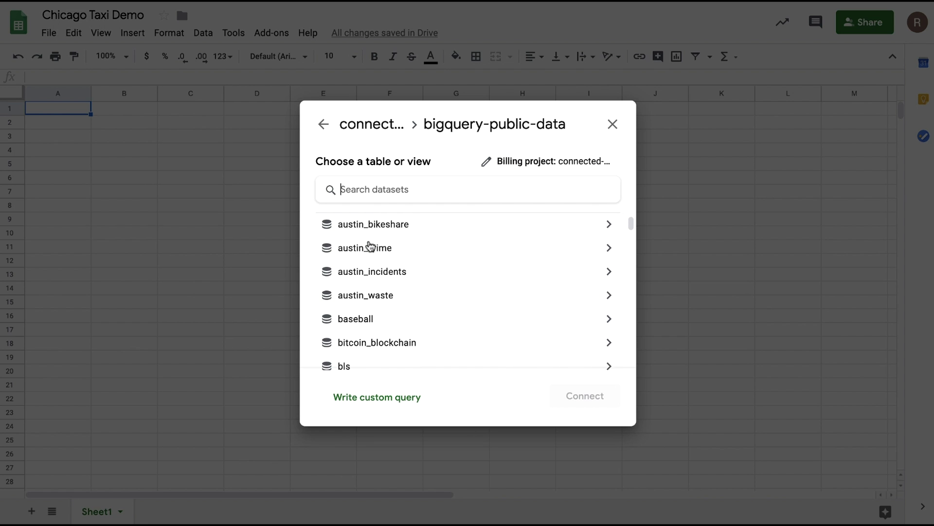
scroll(371, 245, "down", 4)
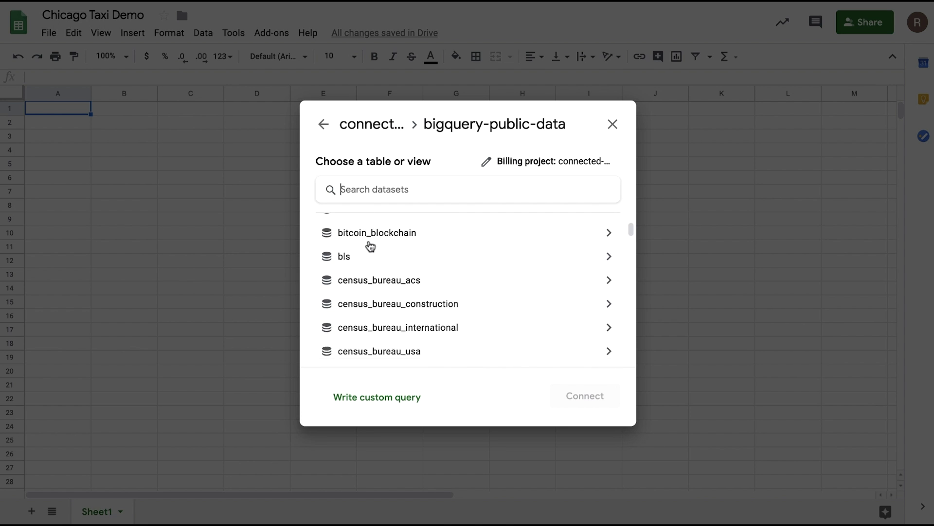
scroll(370, 246, "down", 1)
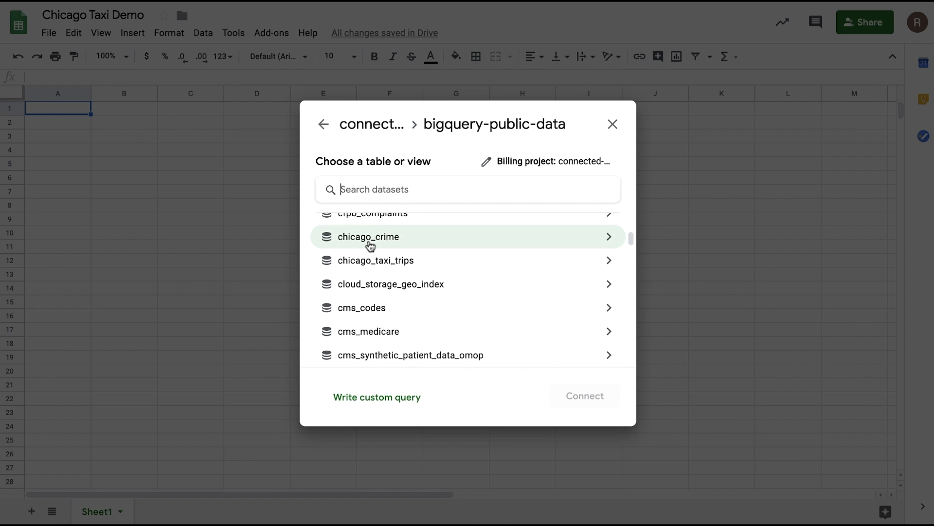
type("tax")
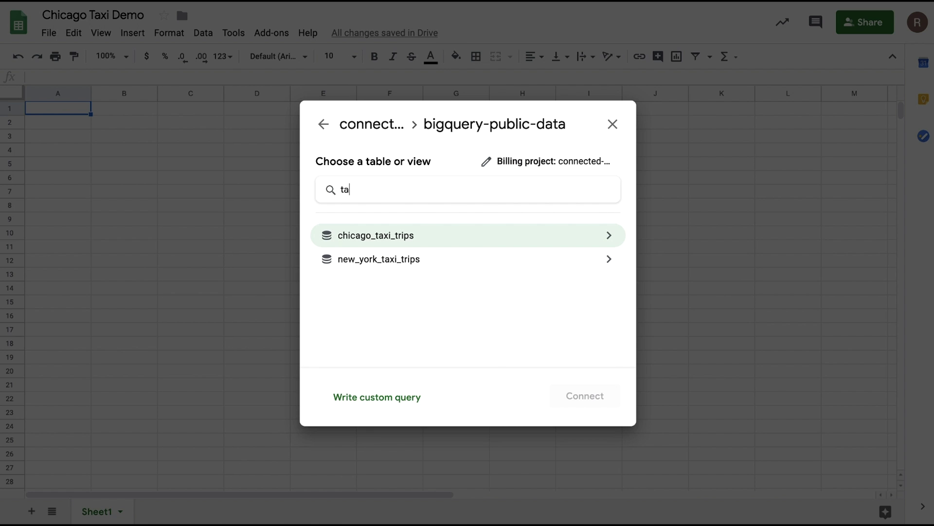
left_click(387, 240)
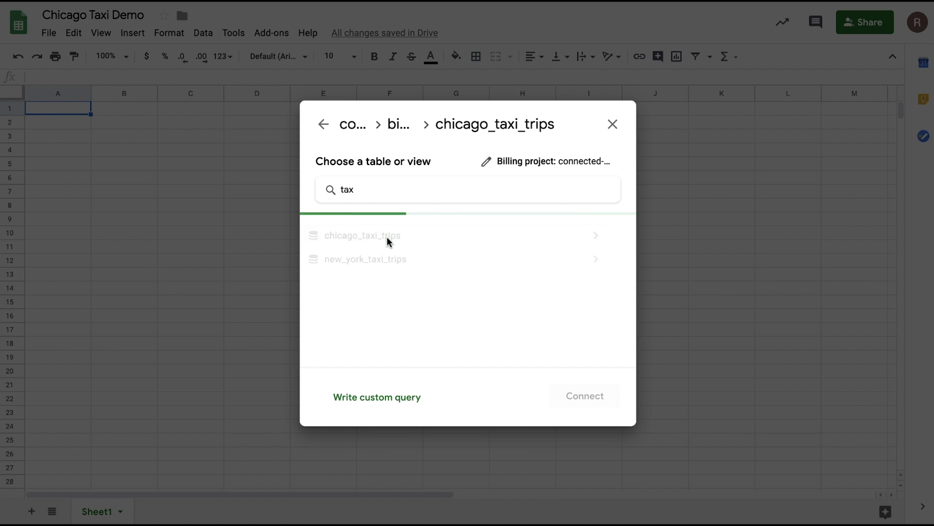
left_click(388, 240)
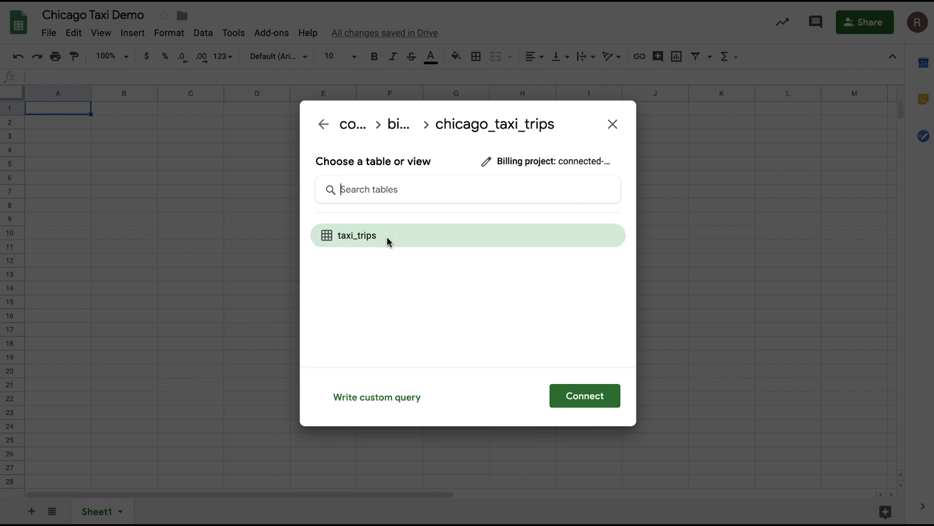
left_click(594, 395)
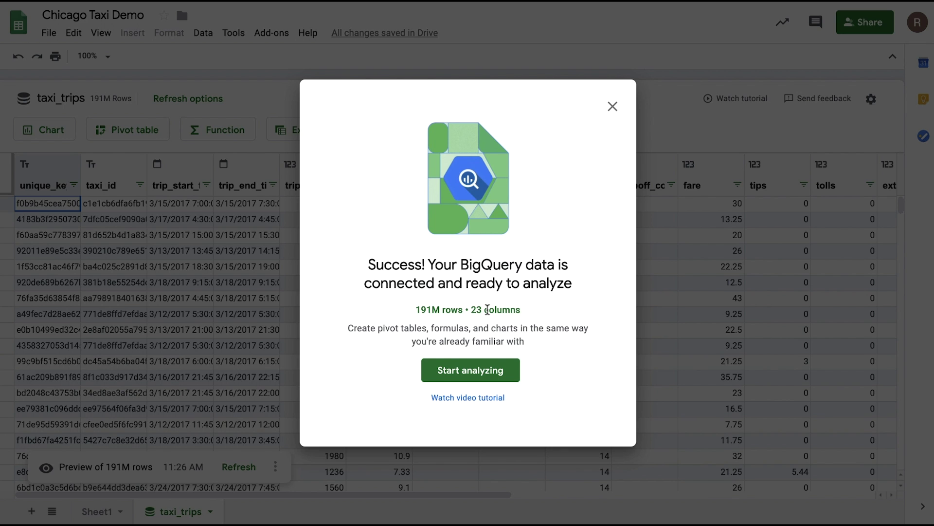
left_click(465, 371)
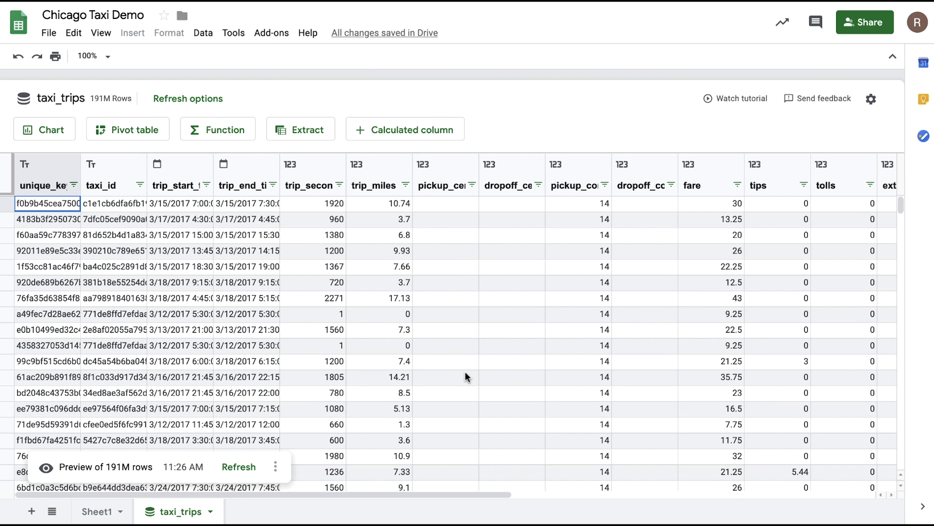
scroll(465, 371, "right", 10)
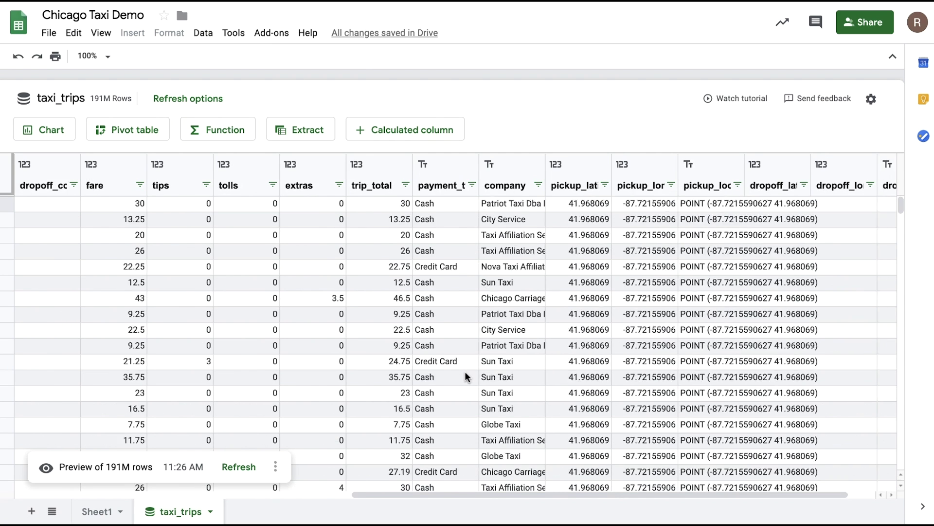
scroll(465, 371, "left", 10)
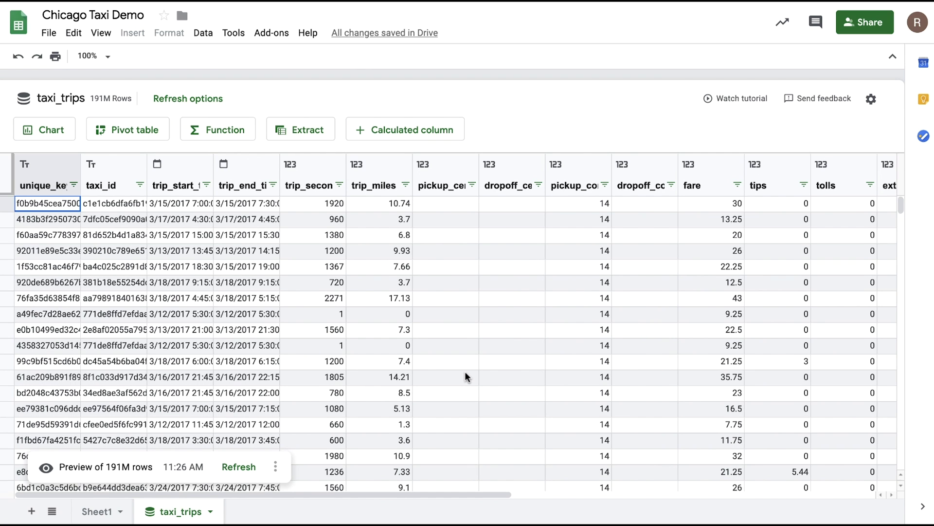
left_click(339, 184)
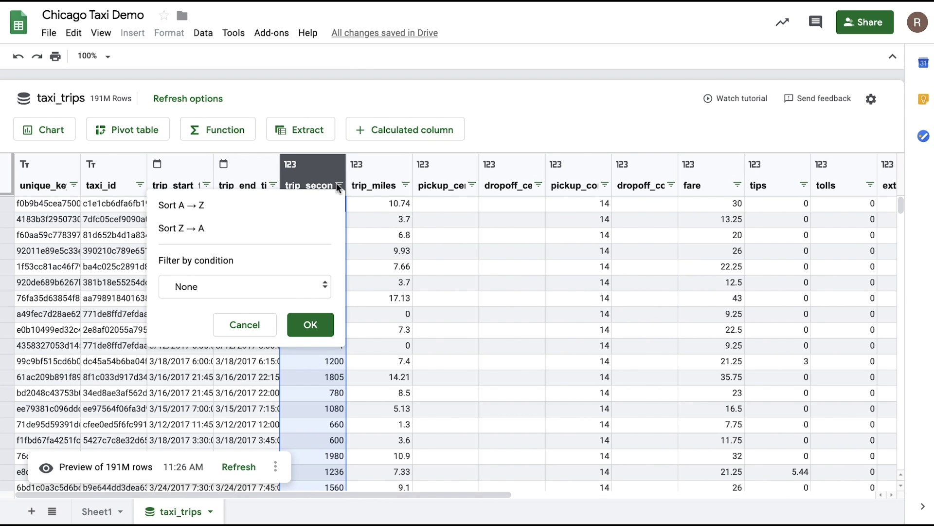
left_click(405, 184)
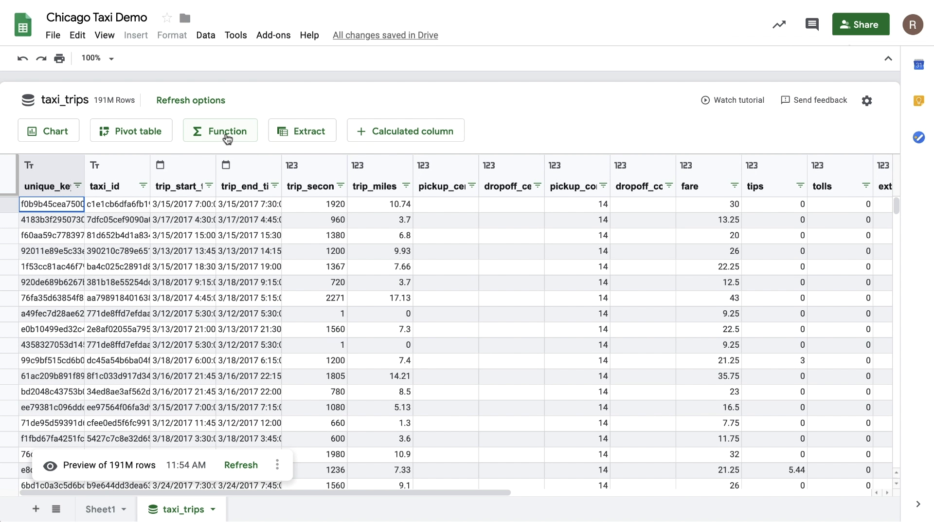
left_click(227, 139)
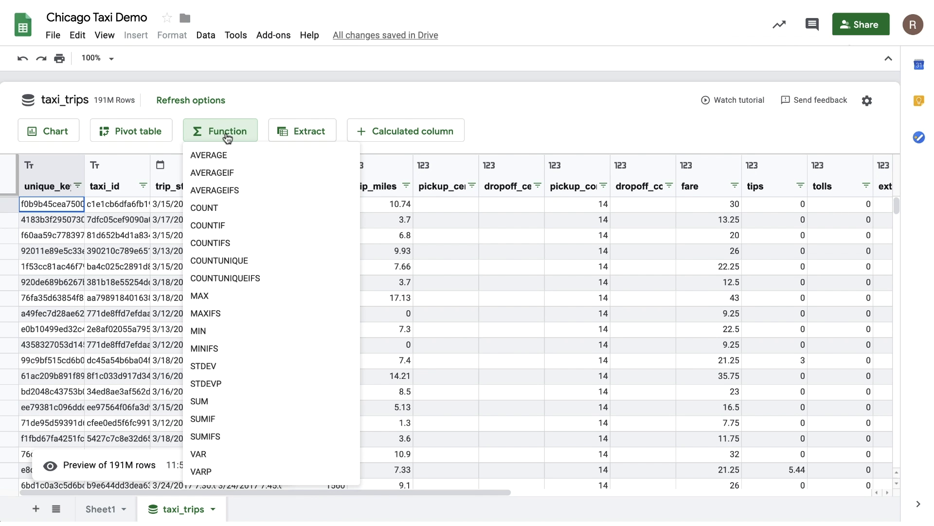
- Create =COUNTUNIQUE(taxi_trips!company) on a new Sheet5 and apply it, returning 164 companies
left_click(223, 268)
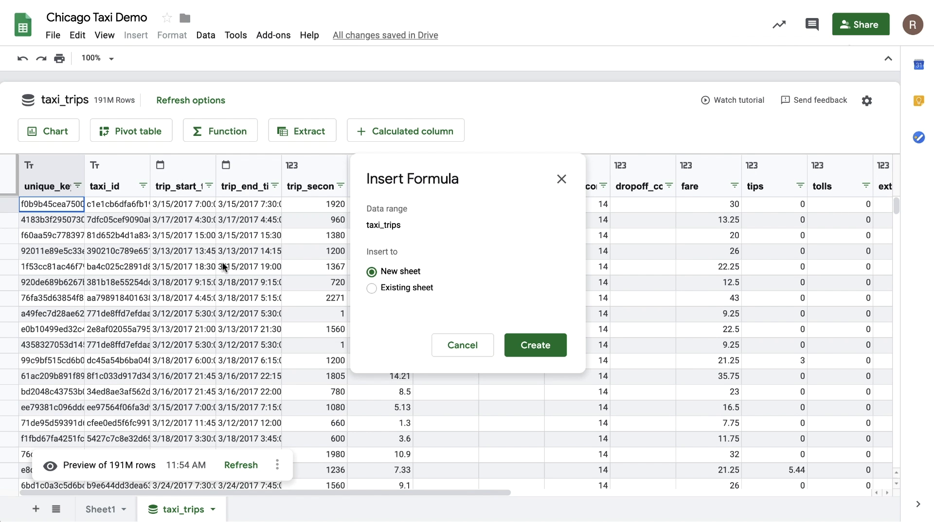
left_click(536, 345)
type("company")
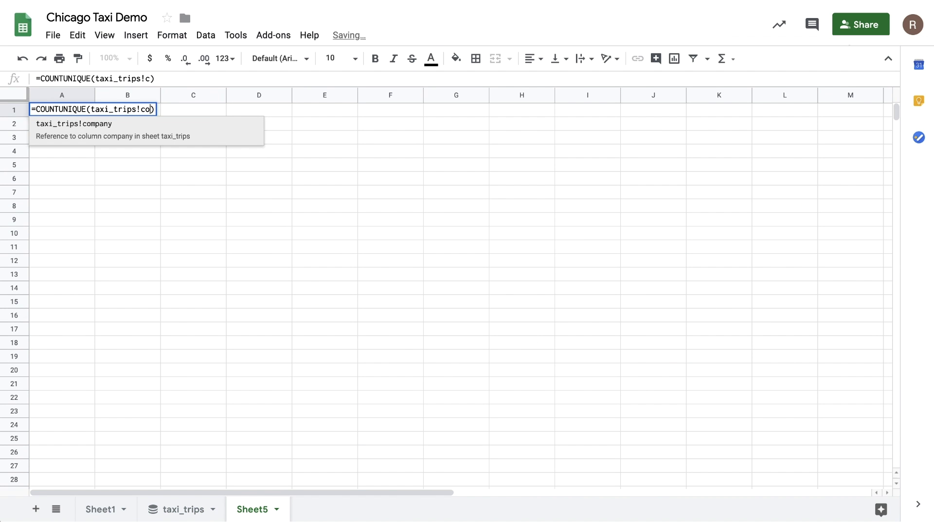
key("Tab")
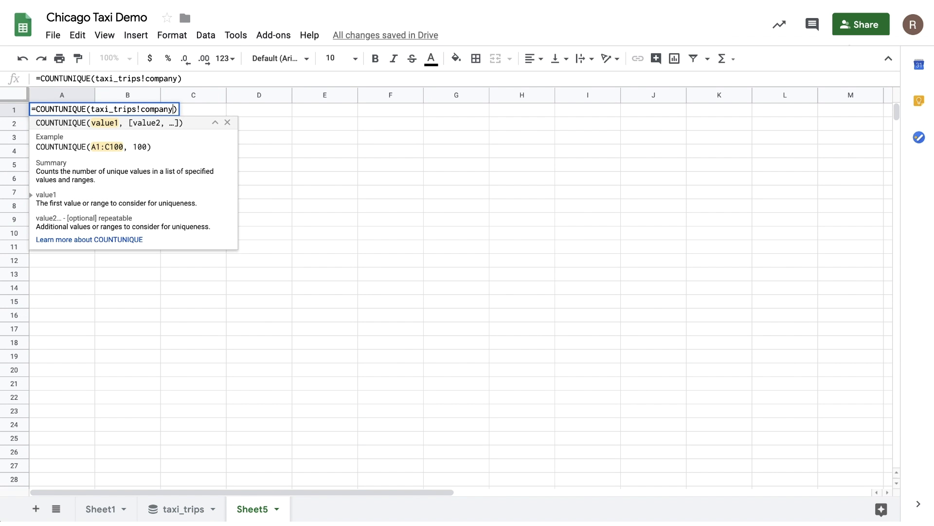
key("Return")
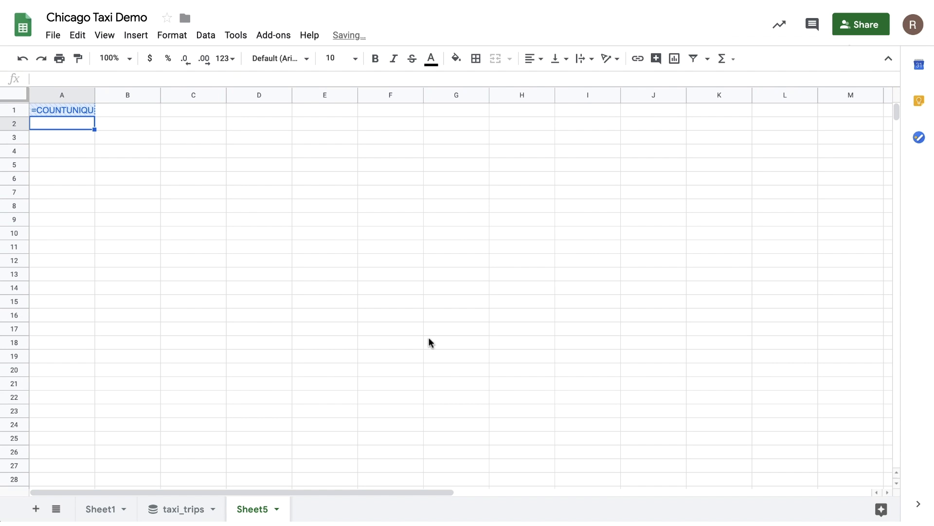
left_click(79, 111)
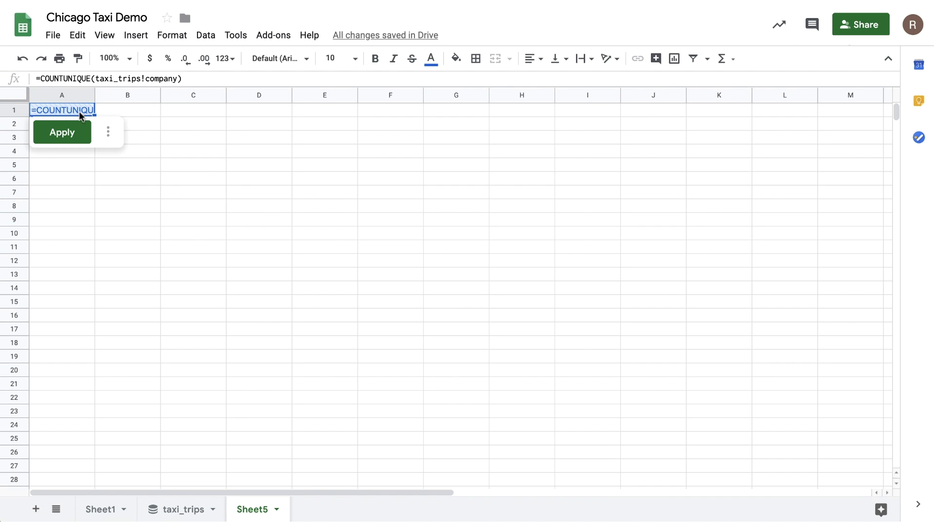
left_click(63, 133)
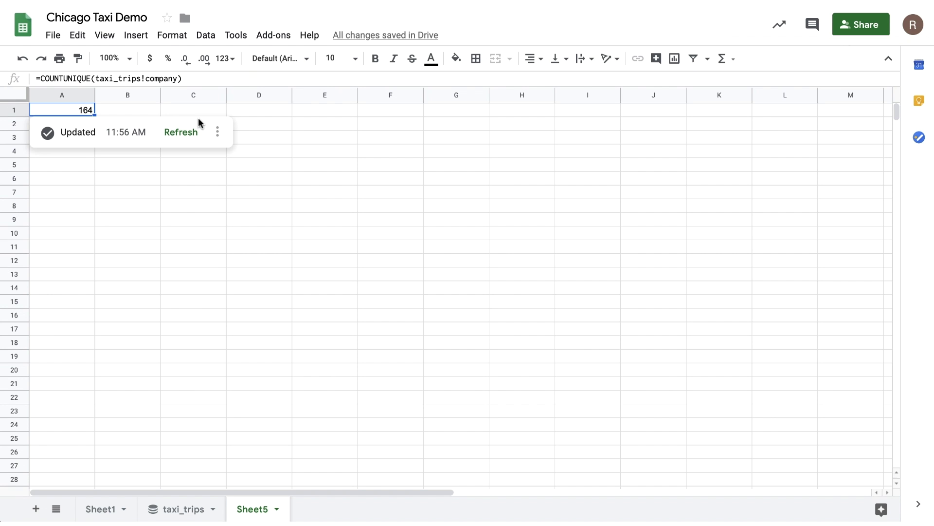
left_click(253, 110)
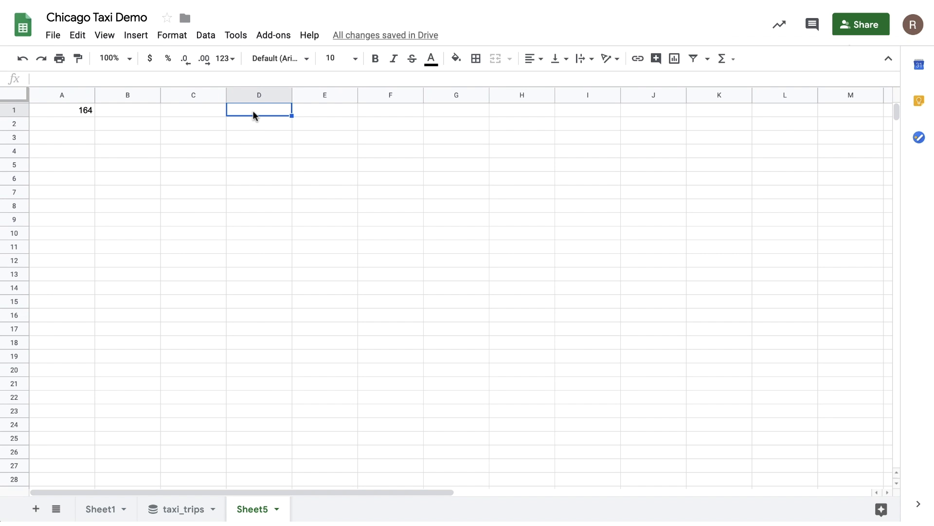
- Enter =COUNTIF(taxi_trips!tips,">0") in D1 and apply it, giving 73685075 tipped trips
type("=COUNT")
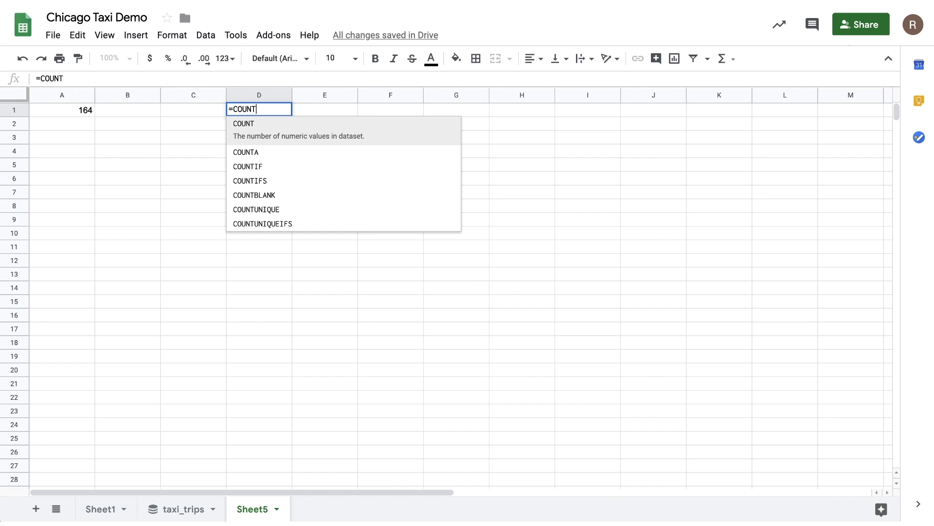
type("IF(t")
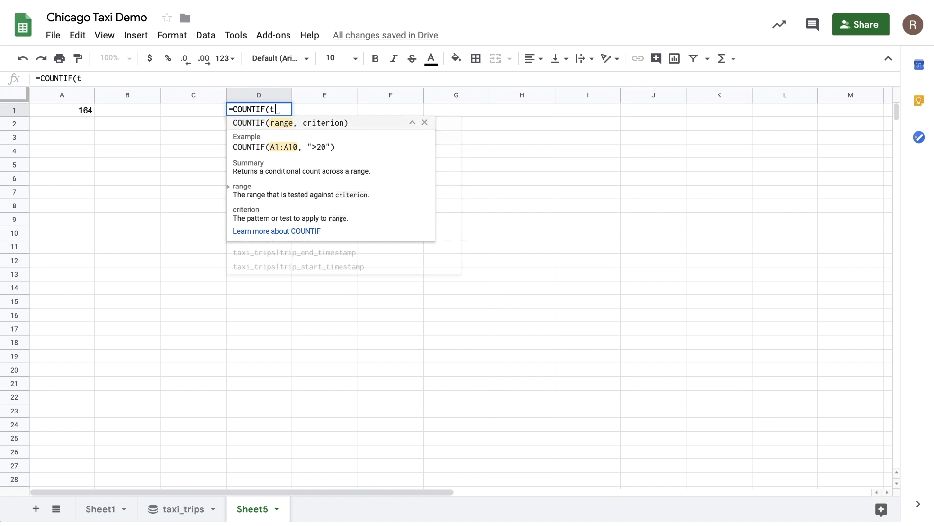
type("axi_trip")
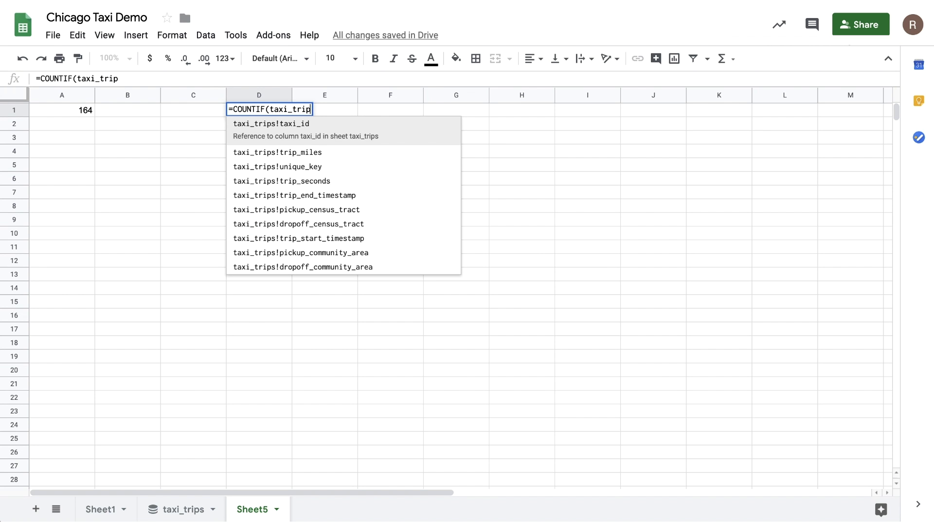
type("s!t")
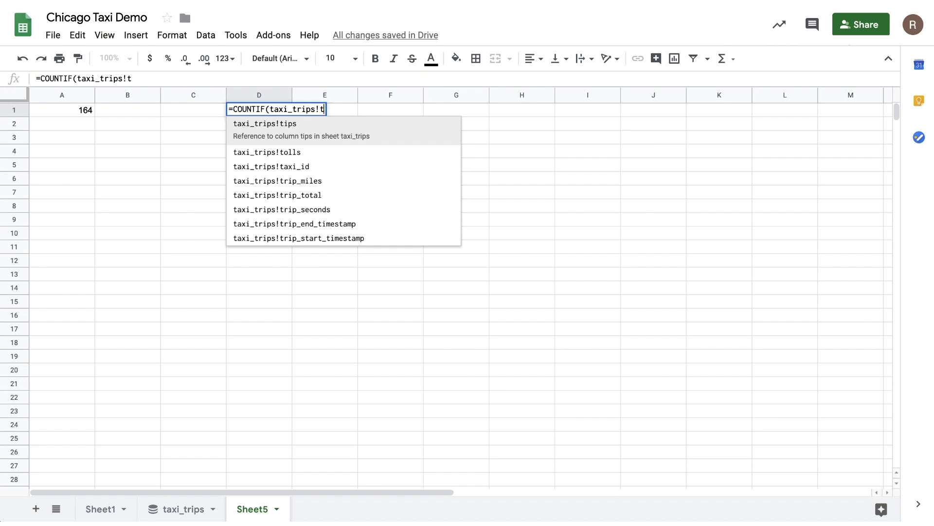
type("ips,\">0\"")
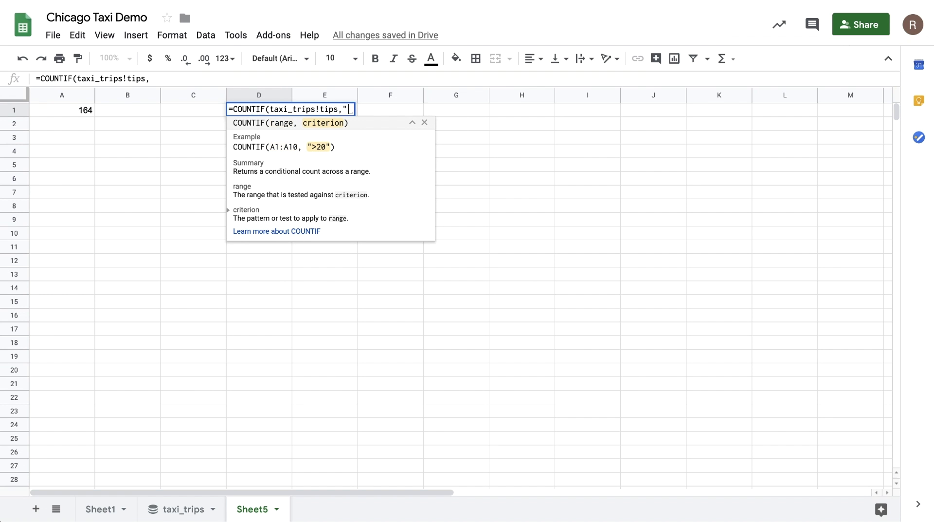
type(")")
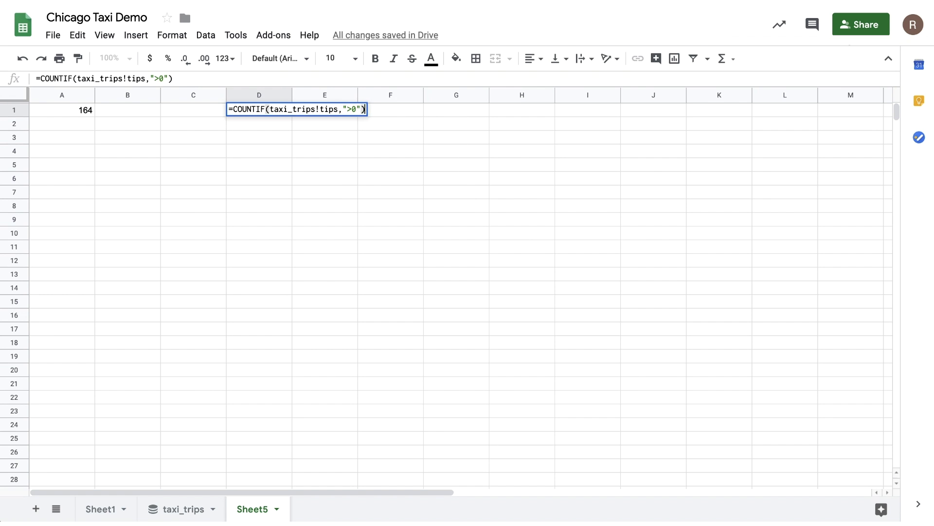
key("Return")
left_click(245, 141)
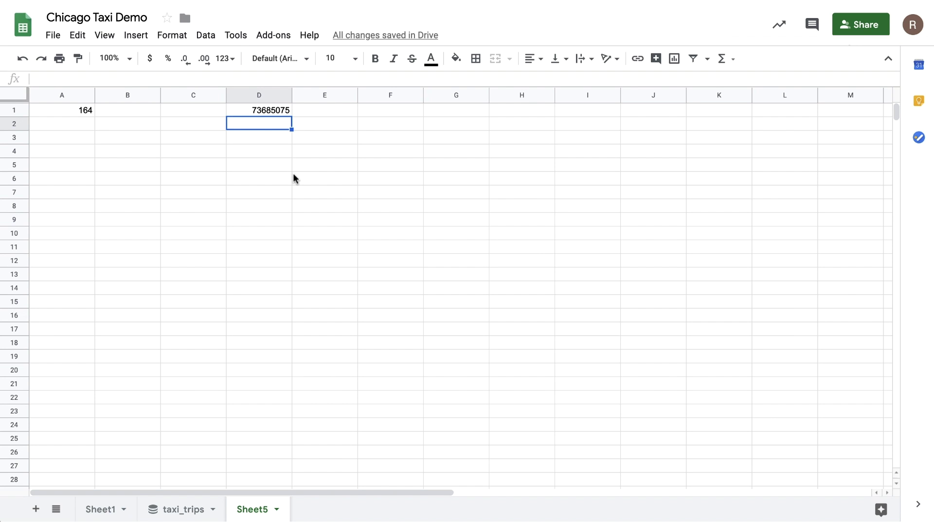
- Copy the D1 count to E1, switch it to the fare column and apply, giving 190690613
left_click(276, 109)
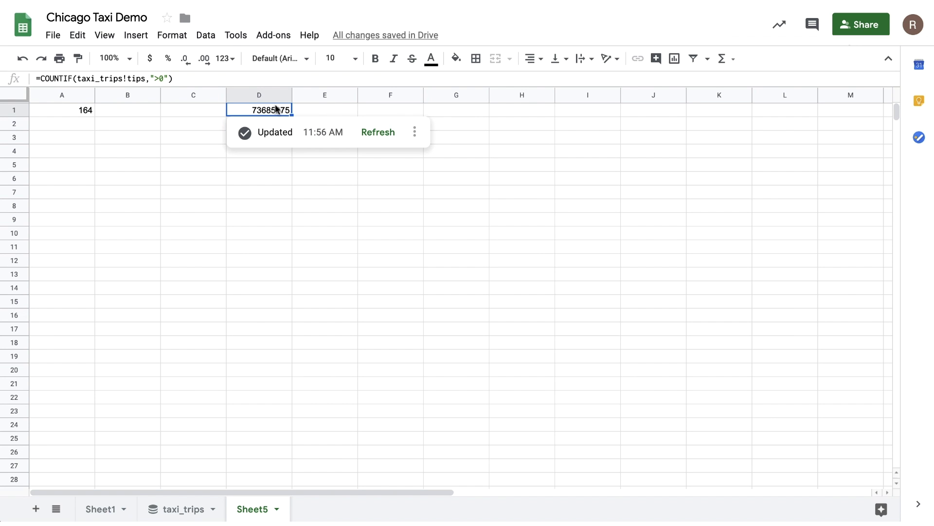
key("Right")
type("=COUNTIF(taxi_trips!tips,\">0\")")
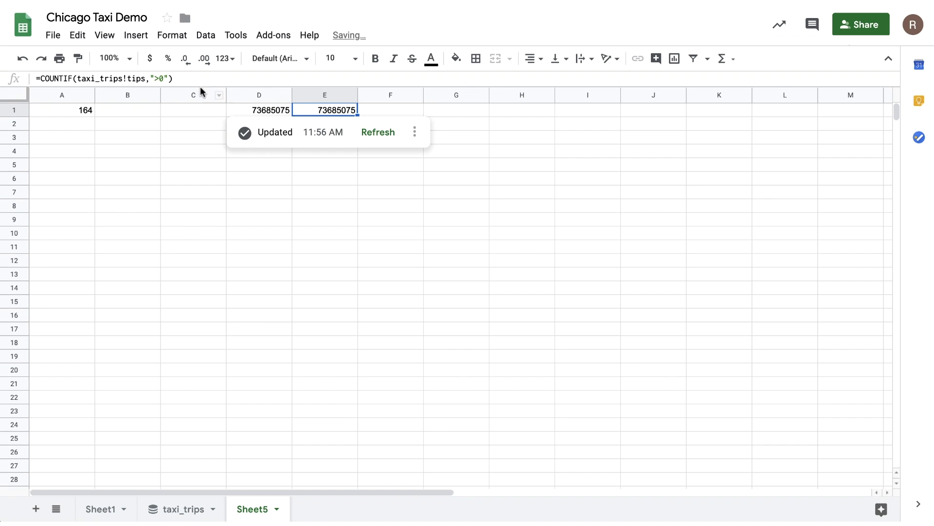
left_click(144, 79)
key("BackSpace")
key("BackSpace")
key("BackSpace")
key("BackSpace")
type("fa")
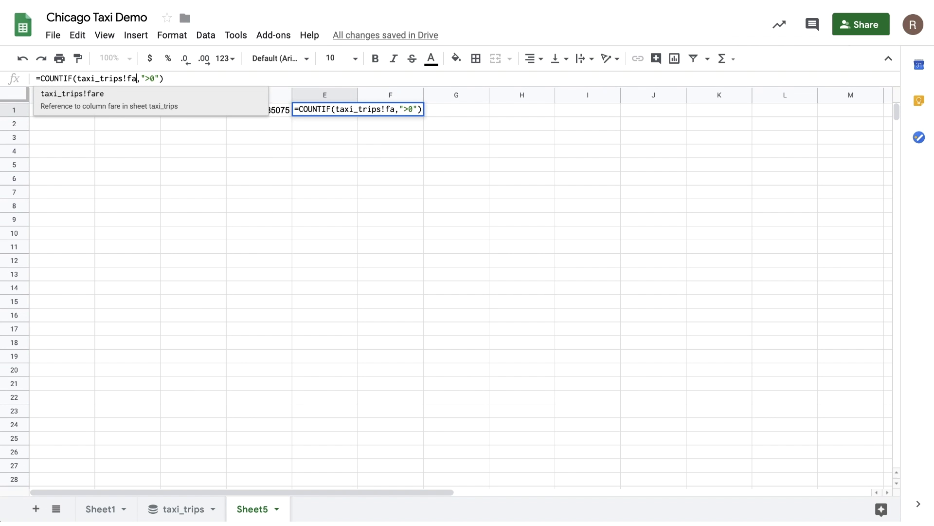
key("Tab")
key("Return")
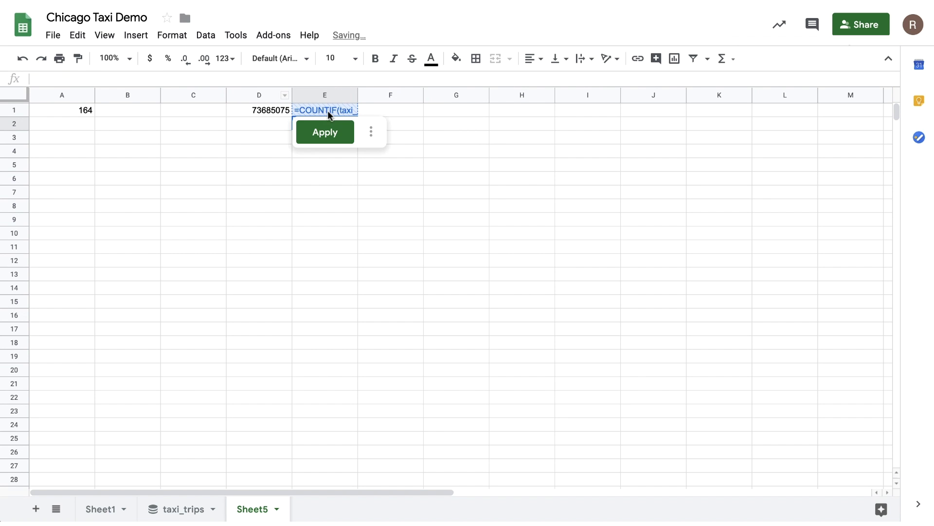
left_click(327, 127)
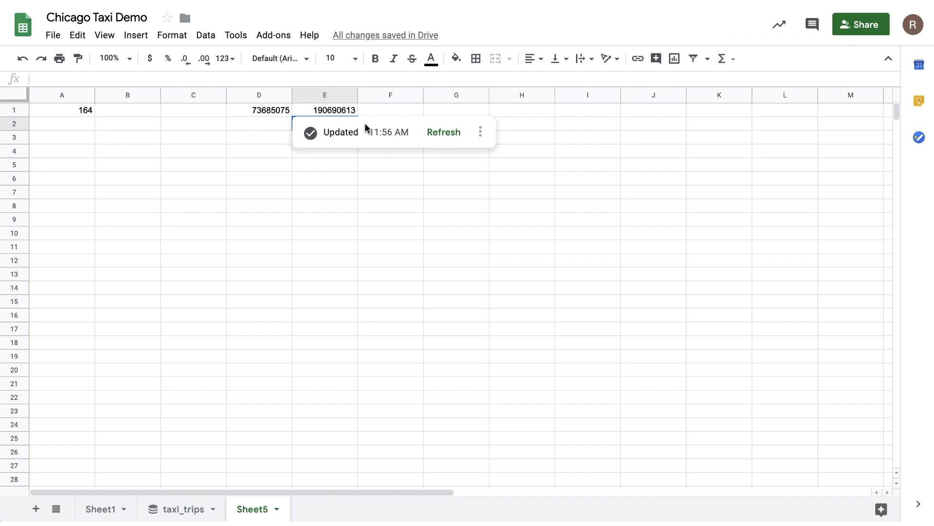
- Enter =D1/E1 in F1 to get the tipped-trip ratio 0.3864116531
left_click(380, 111)
type("=D1/E1")
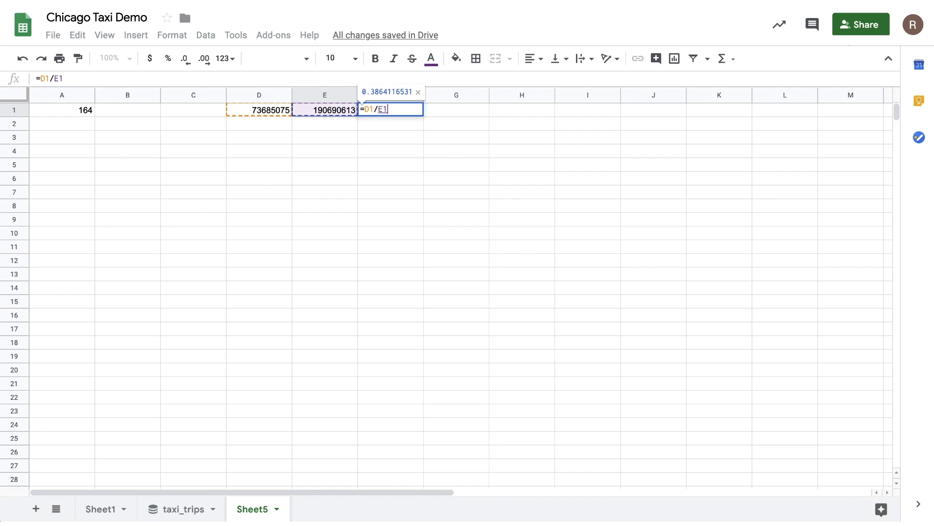
key("Return")
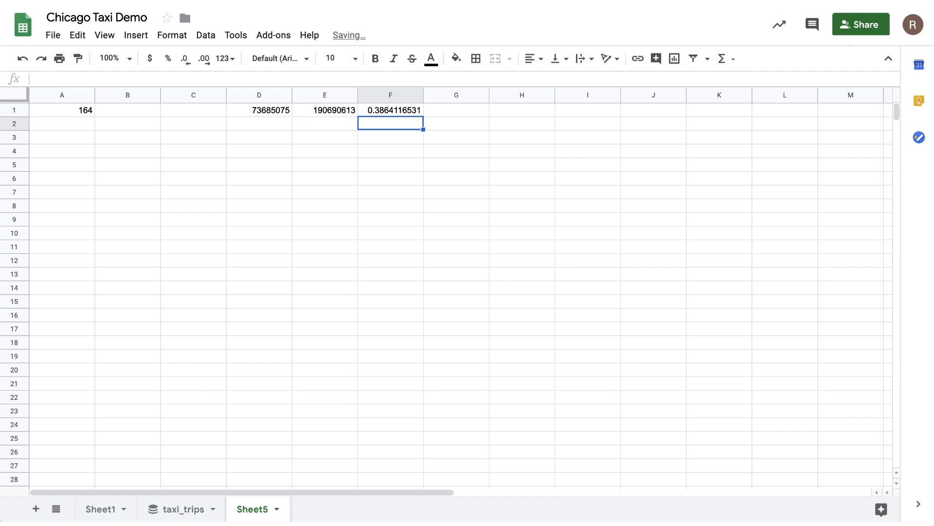
left_click(402, 111)
- Format F1 as a percentage and create an empty taxi_trips chart on a new sheet
left_click(169, 59)
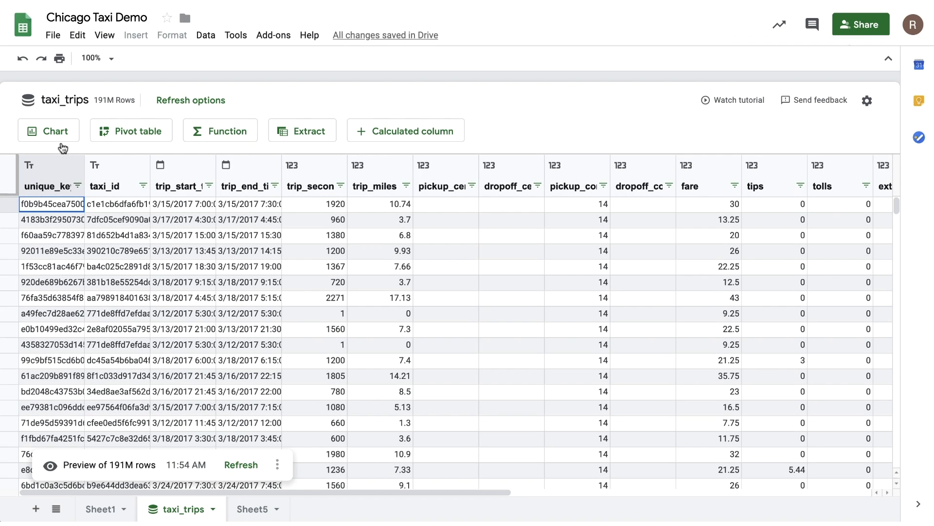
left_click(56, 132)
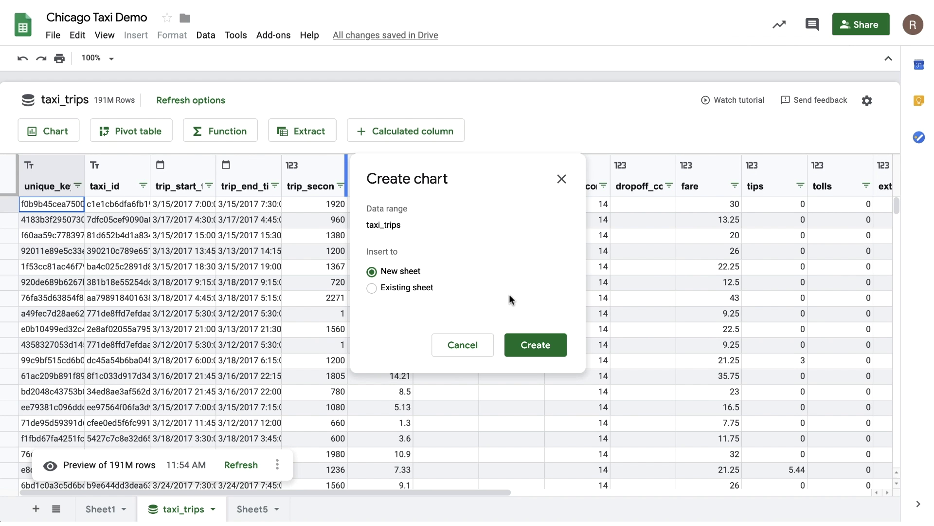
left_click(526, 343)
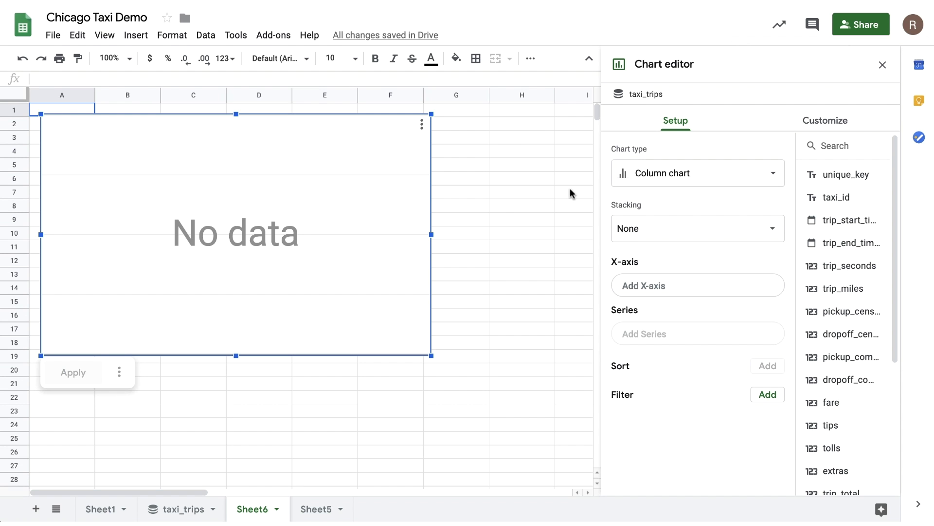
- Change the new chart's type to a pie chart
left_click(653, 176)
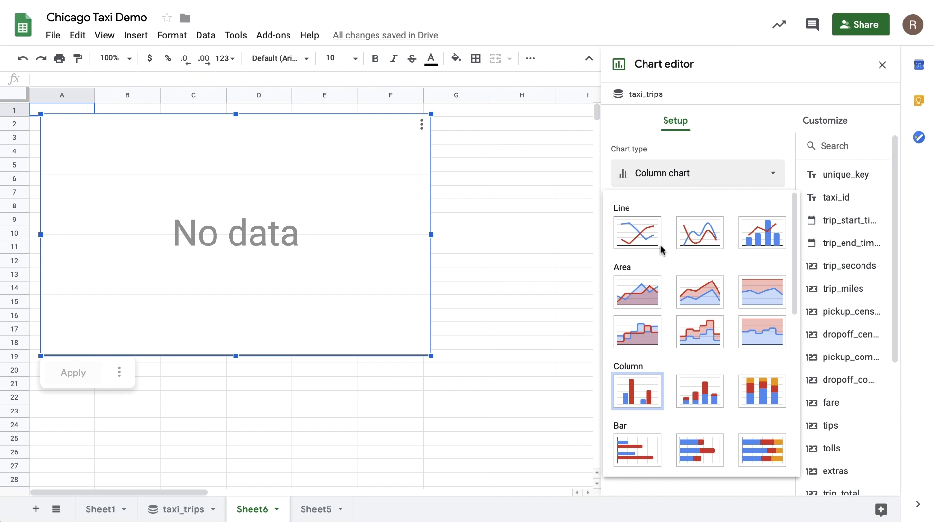
scroll(665, 254, "down", 3)
scroll(665, 254, "down", 2)
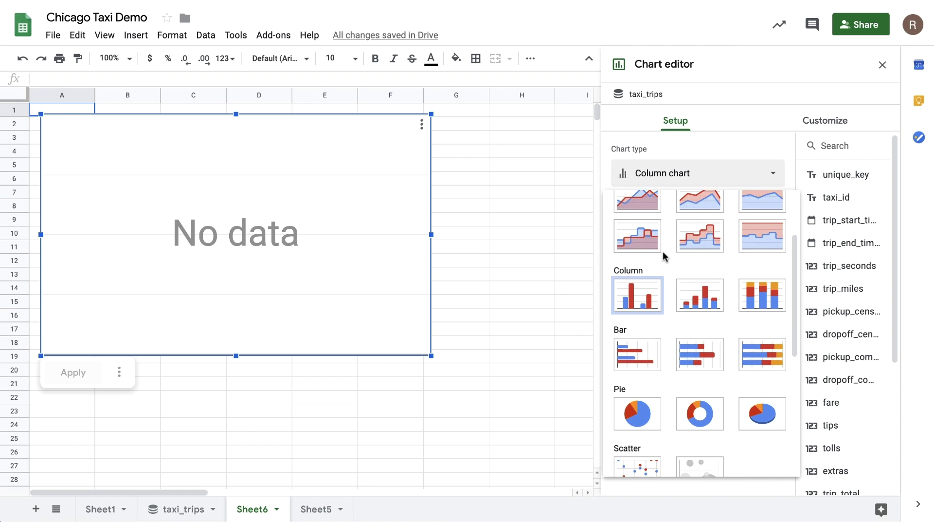
left_click(636, 353)
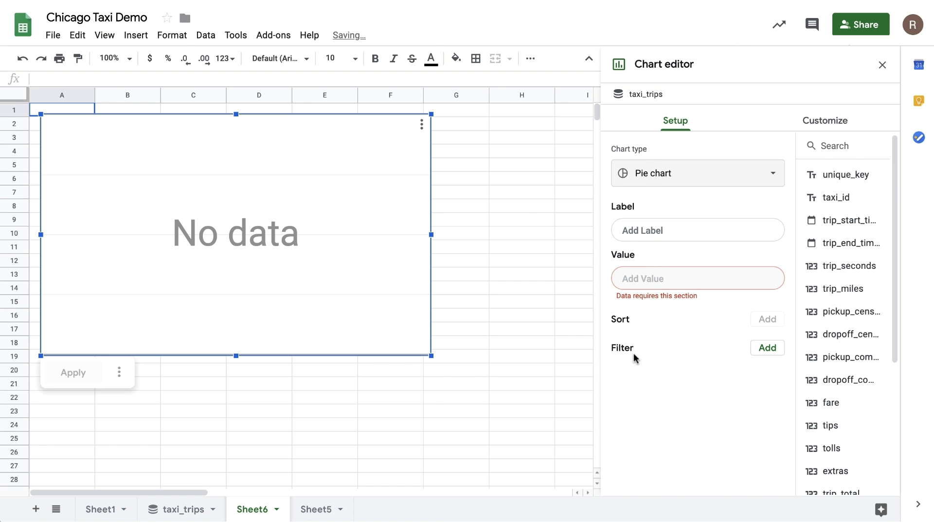
- Use payment_type as slice labels and the Count of fare as values, then apply
scroll(817, 309, "down", 2)
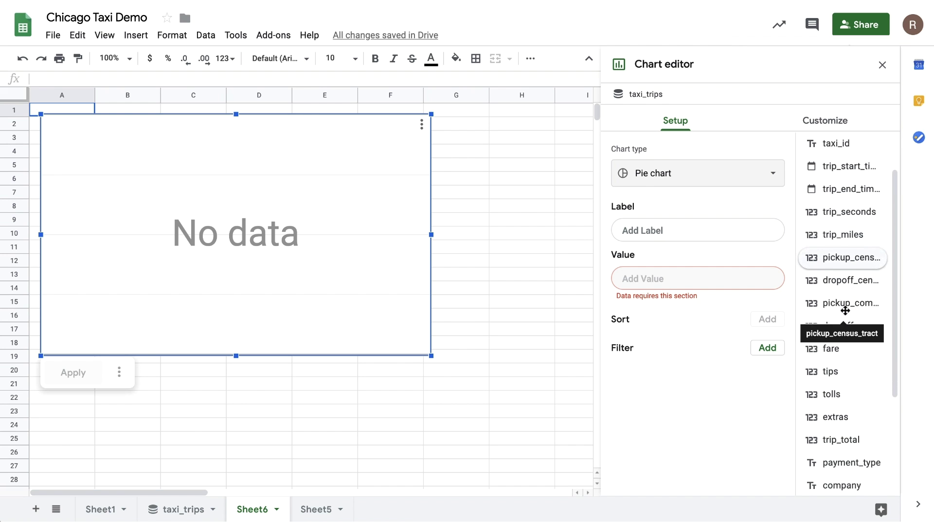
scroll(846, 310, "down", 4)
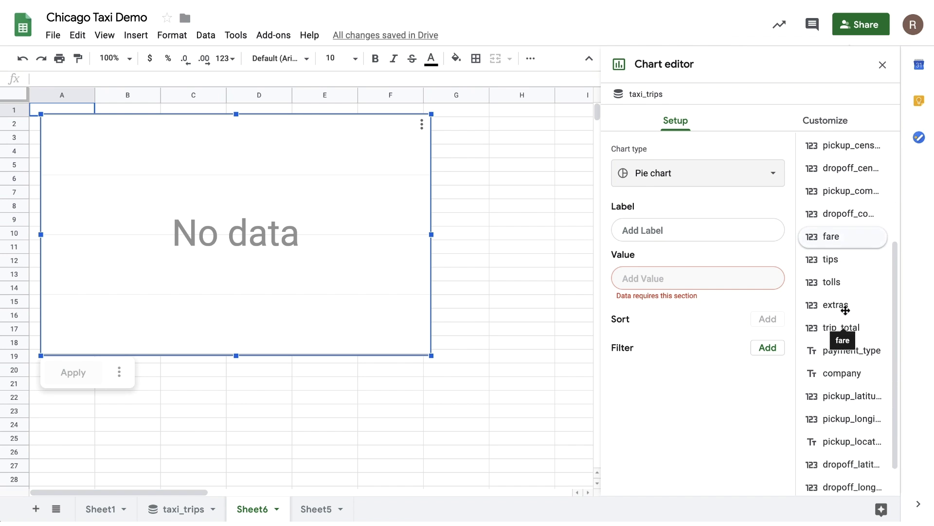
scroll(845, 310, "down", 2)
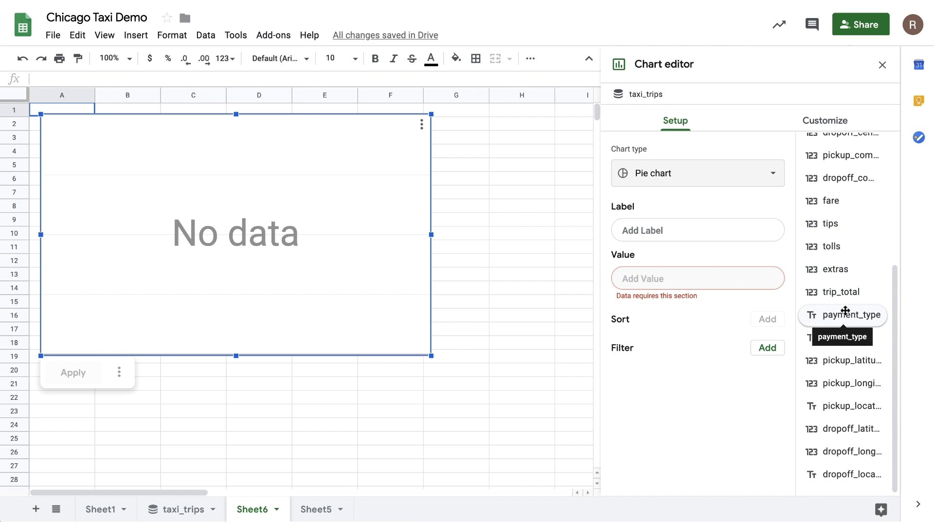
left_click_drag(845, 315, 652, 230)
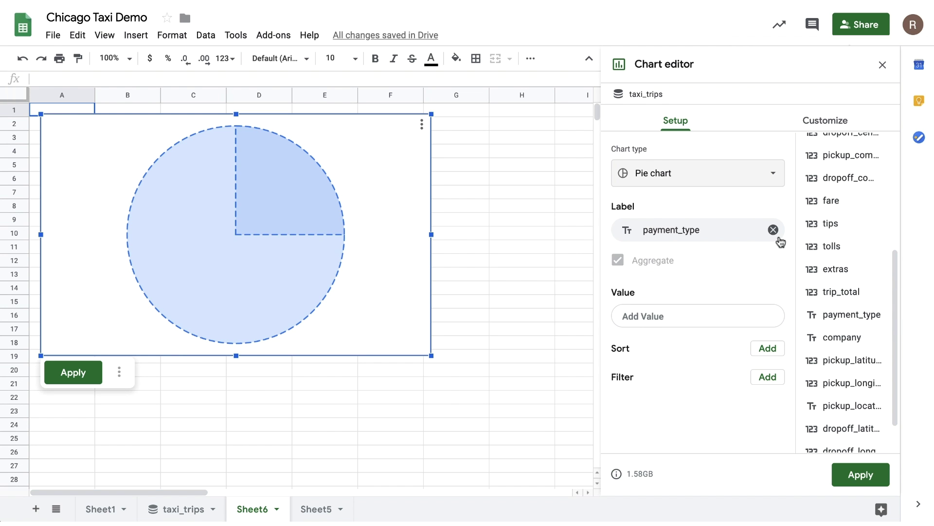
left_click_drag(836, 201, 647, 321)
left_click(743, 319)
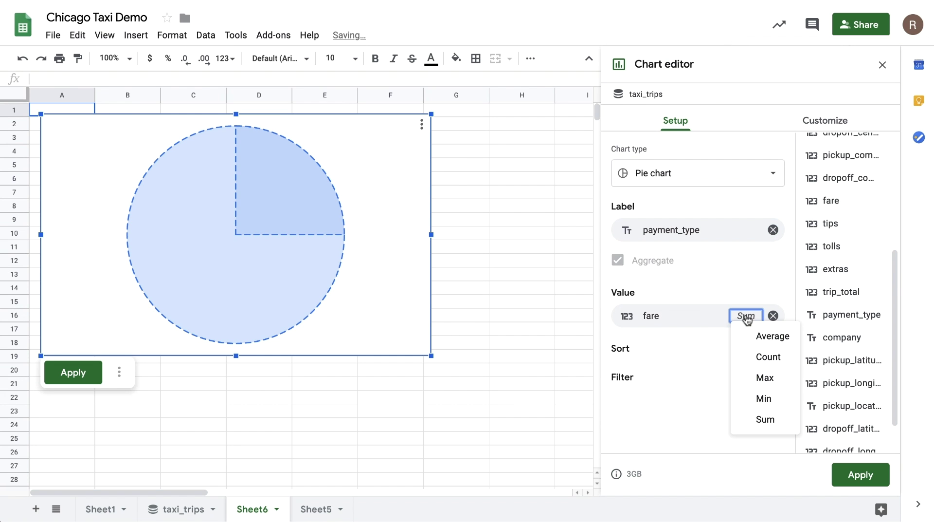
left_click(757, 356)
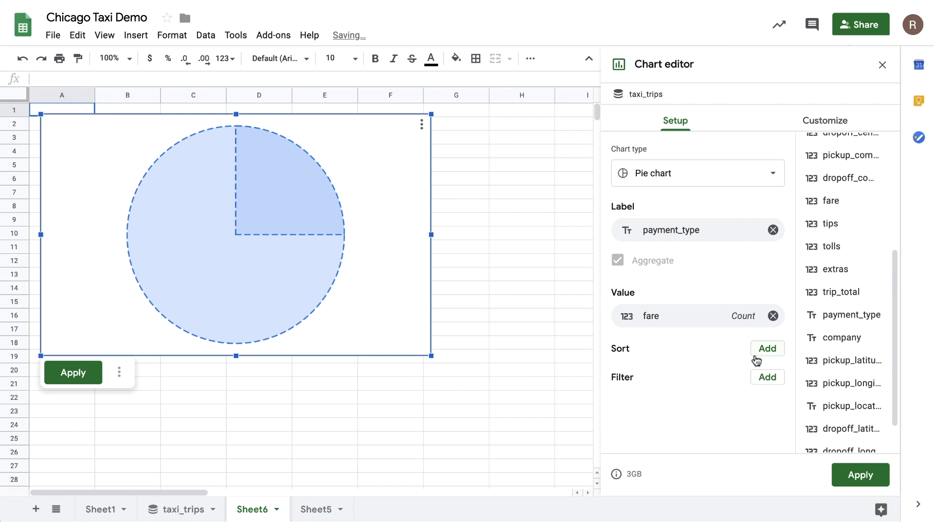
left_click(846, 475)
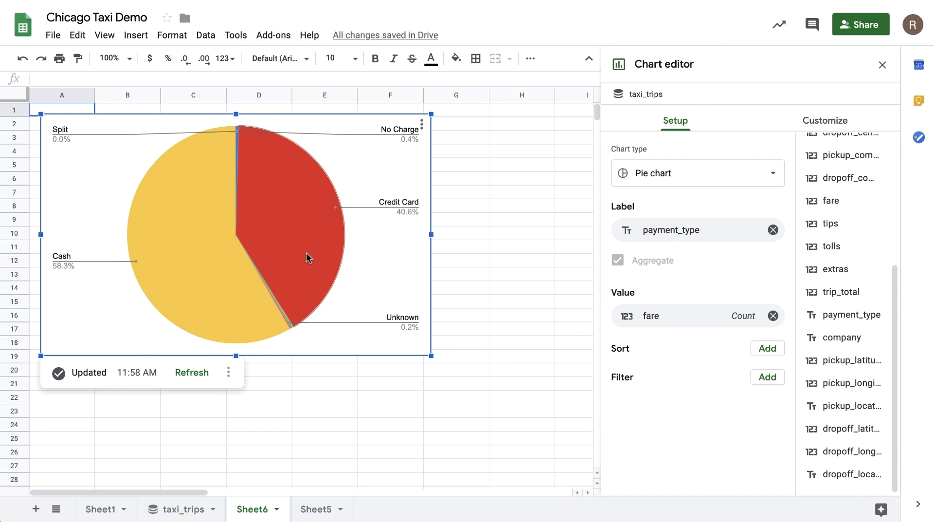
- Switch the fare aggregation to SUM, then resize the pie chart's plot area
left_click(743, 316)
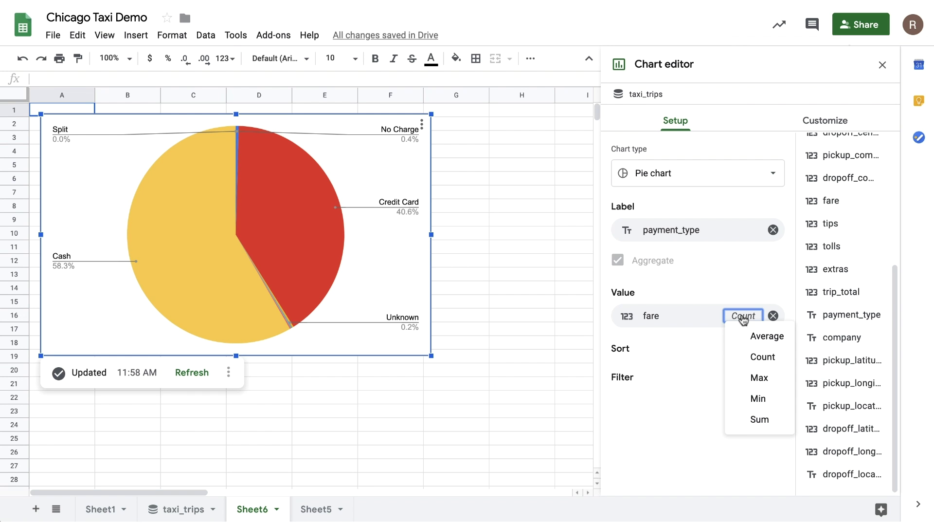
left_click(758, 419)
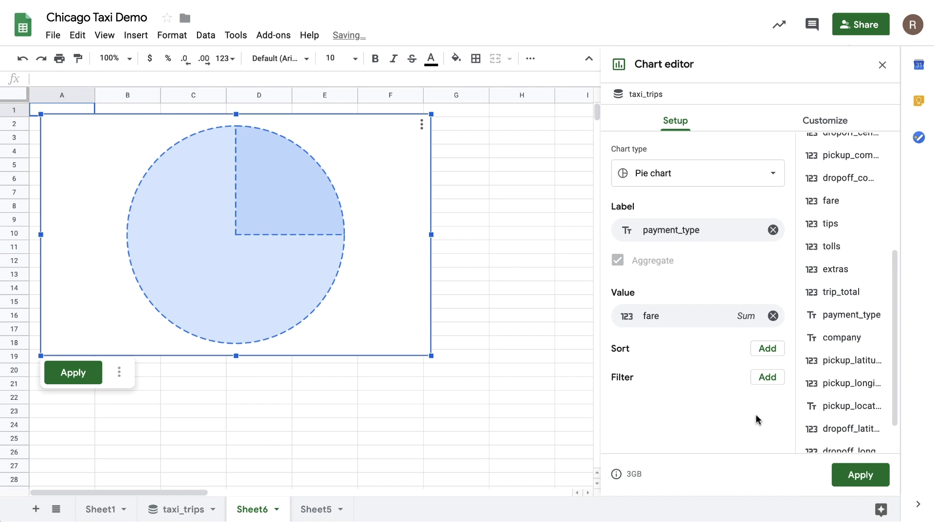
left_click(854, 475)
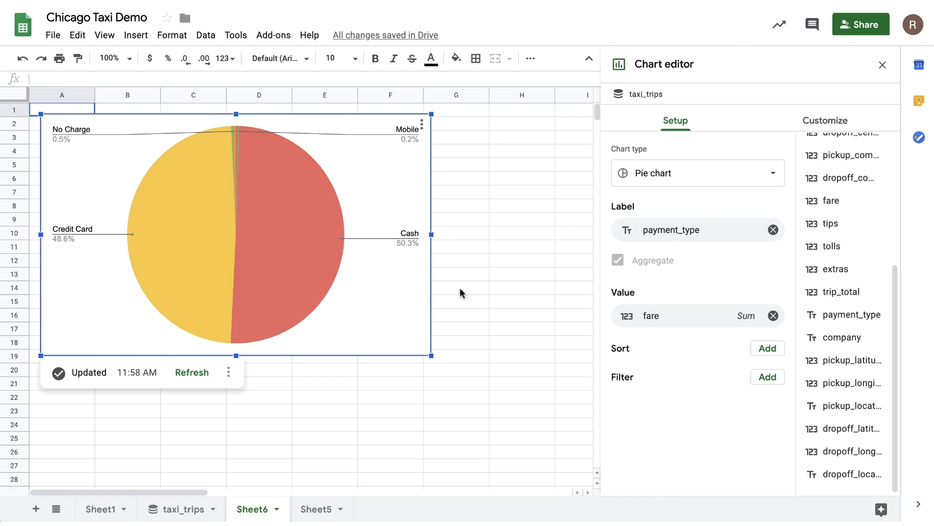
left_click(413, 275)
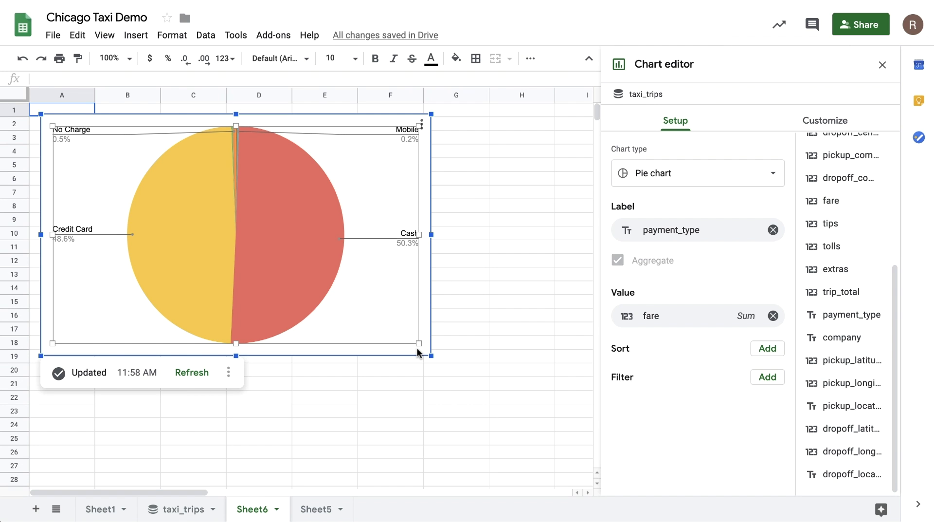
left_click_drag(417, 347, 416, 346)
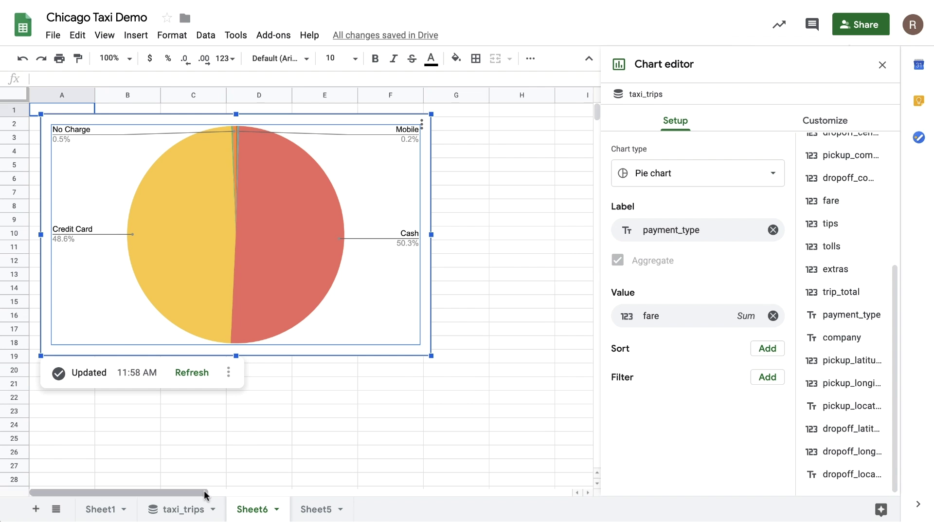
- Create a new chart from taxi_trips on a new sheet and make it a line chart
left_click(185, 509)
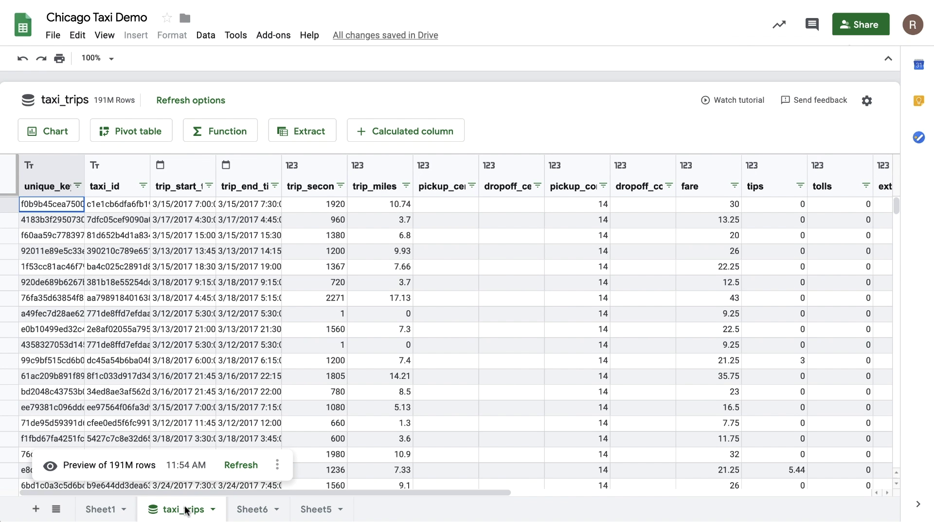
left_click(52, 134)
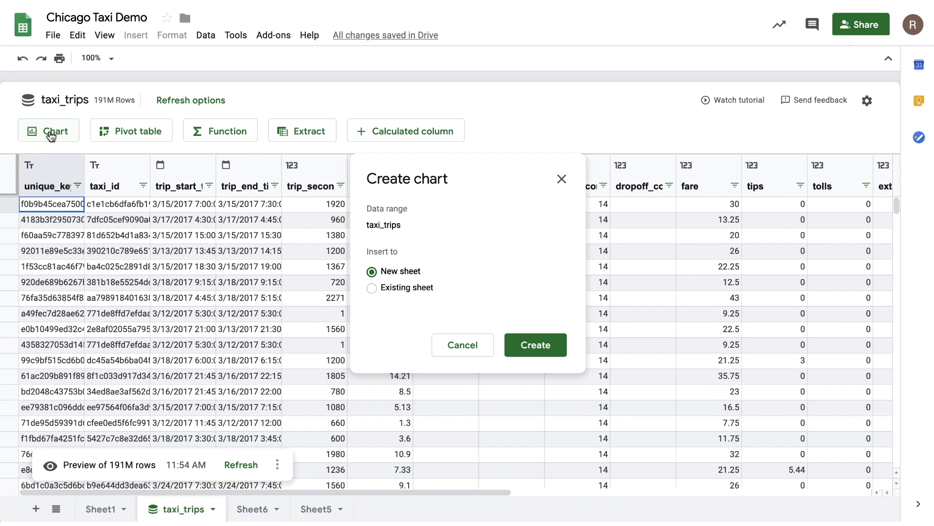
left_click(535, 344)
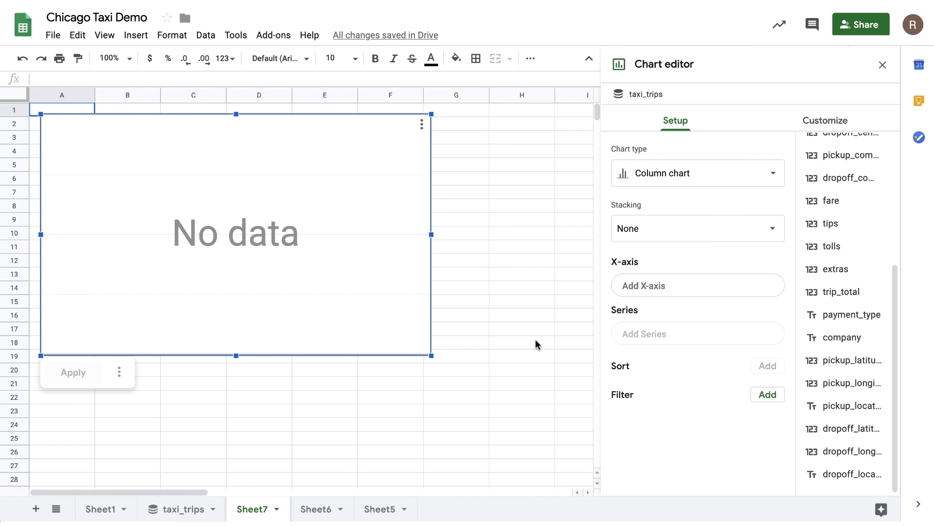
left_click(643, 177)
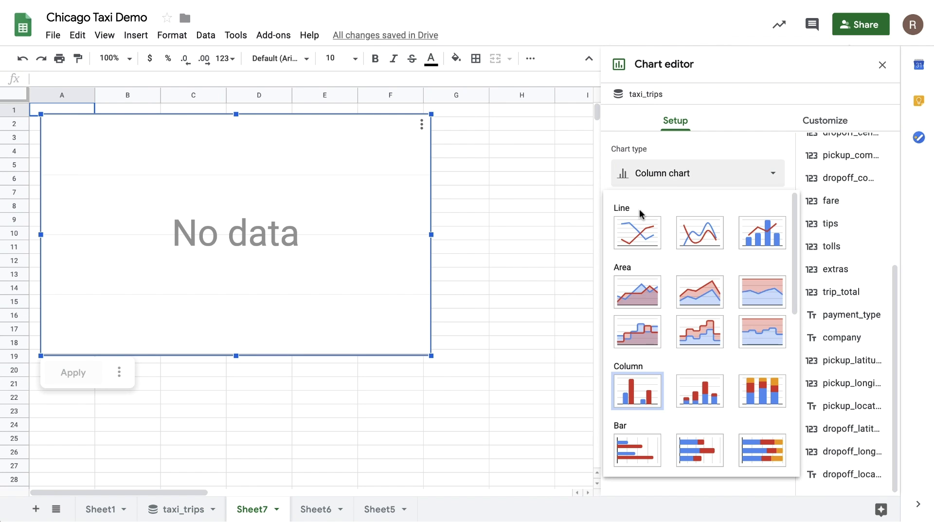
left_click(639, 228)
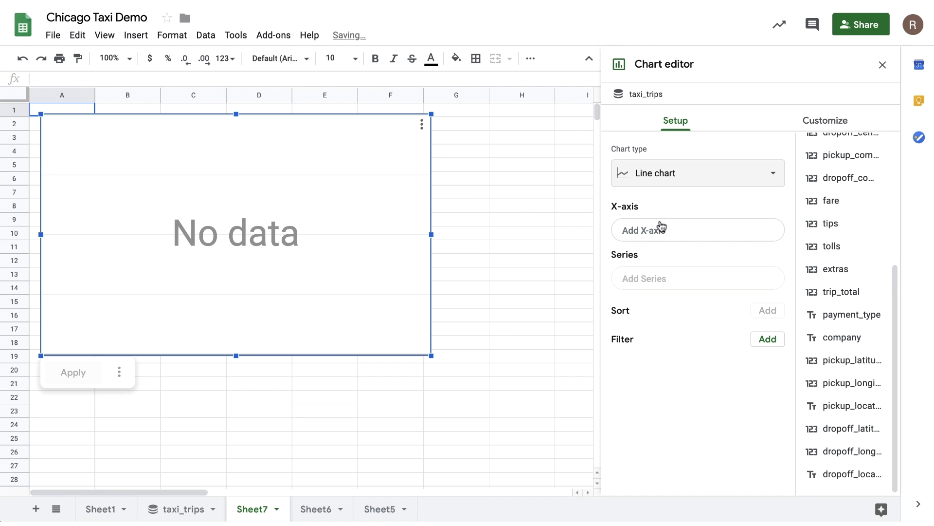
- Plot summed fare against trip_start_timestamp grouped by Year-Month, then apply
scroll(832, 252, "up", 5)
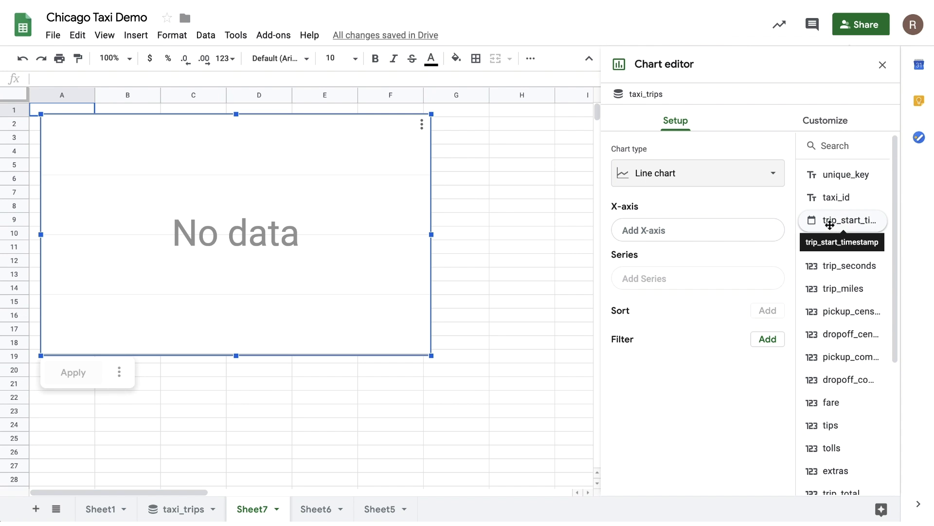
left_click_drag(828, 219, 634, 231)
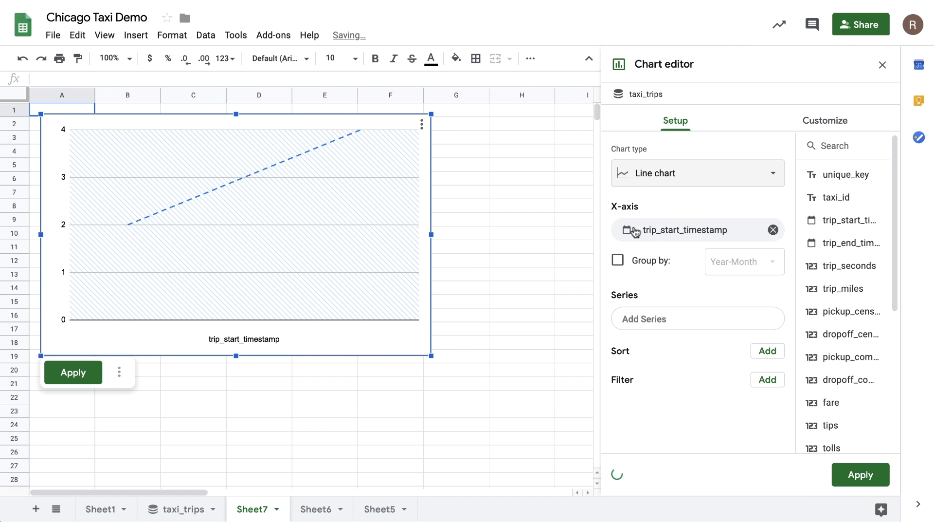
left_click(619, 259)
left_click(731, 265)
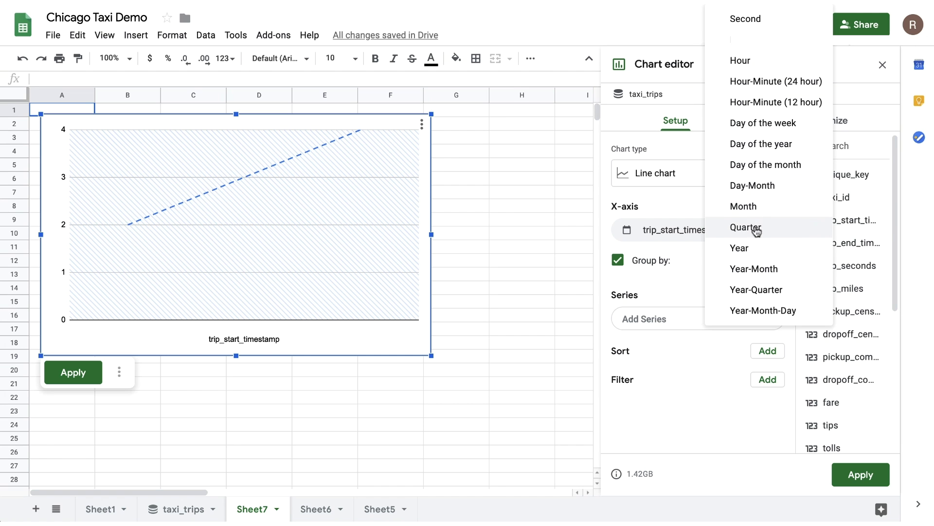
left_click(759, 271)
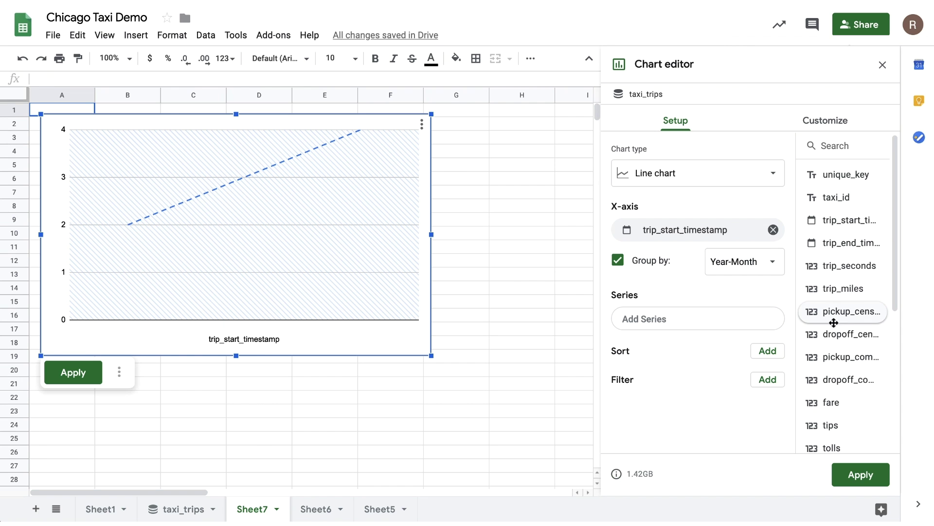
scroll(834, 317, "down", 2)
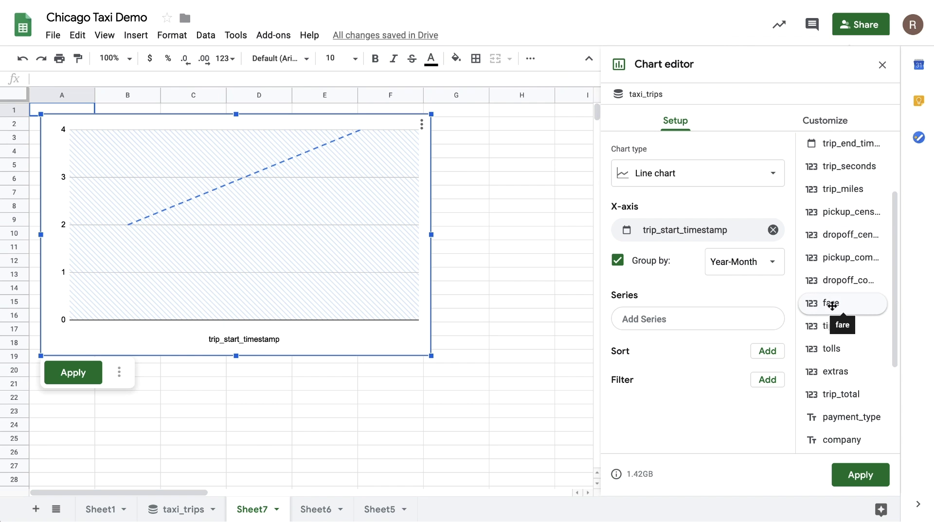
left_click_drag(833, 305, 664, 322)
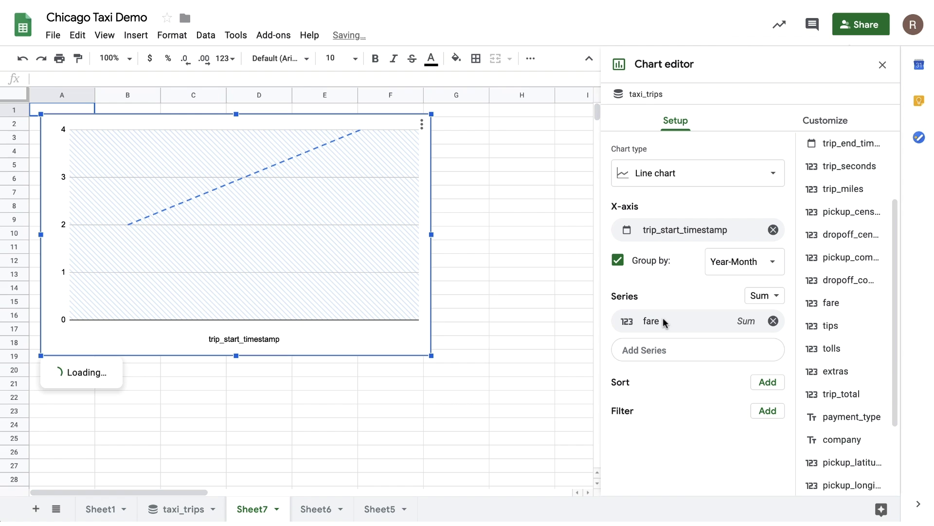
left_click(861, 475)
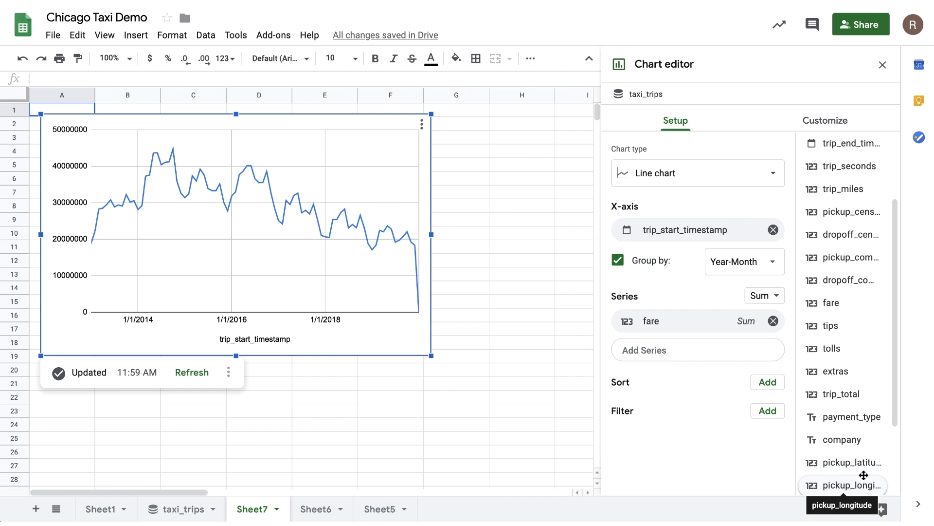
- Filter the line chart to payment_type where Text contains 'mobile' and apply it
left_click(768, 412)
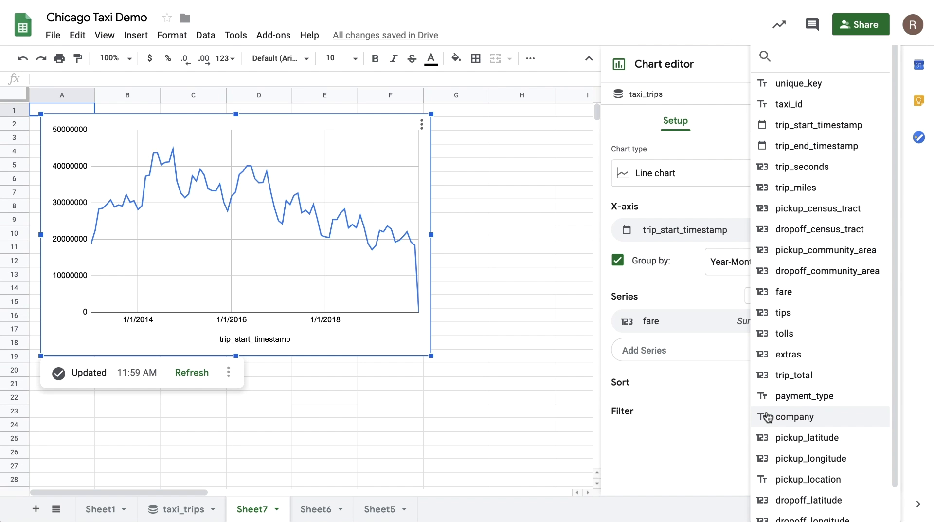
left_click(800, 396)
scroll(695, 382, "down", 1)
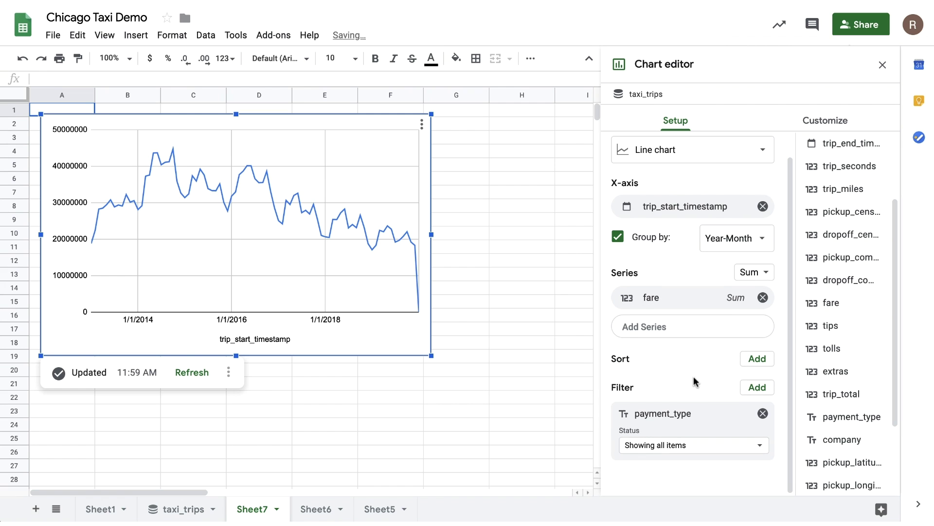
left_click(680, 446)
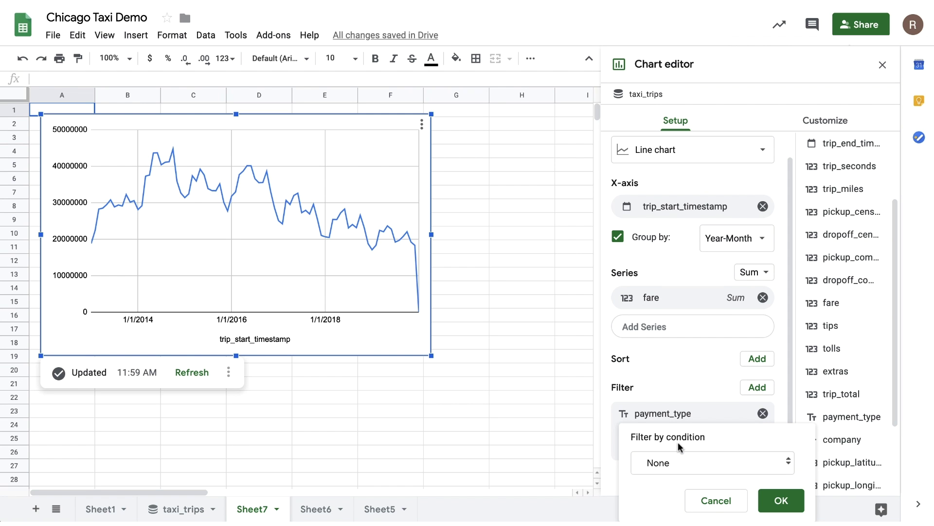
left_click(679, 465)
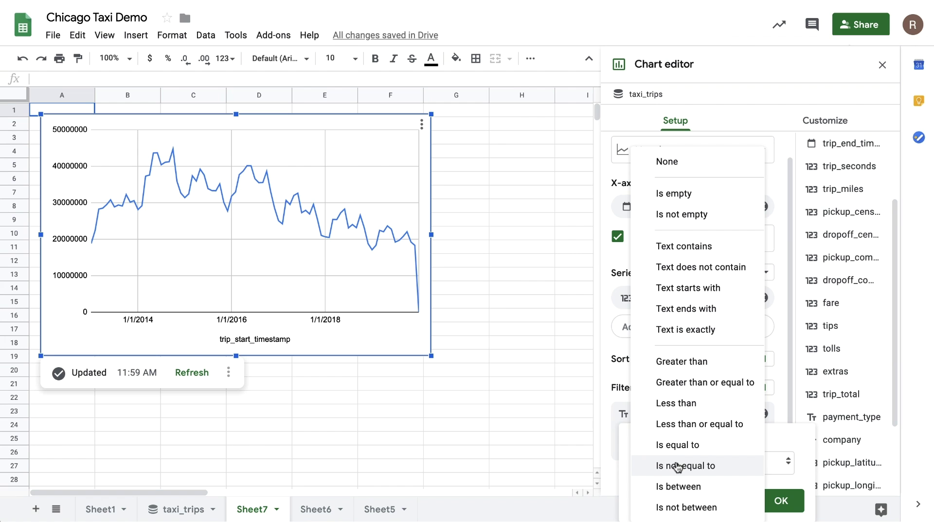
left_click(681, 246)
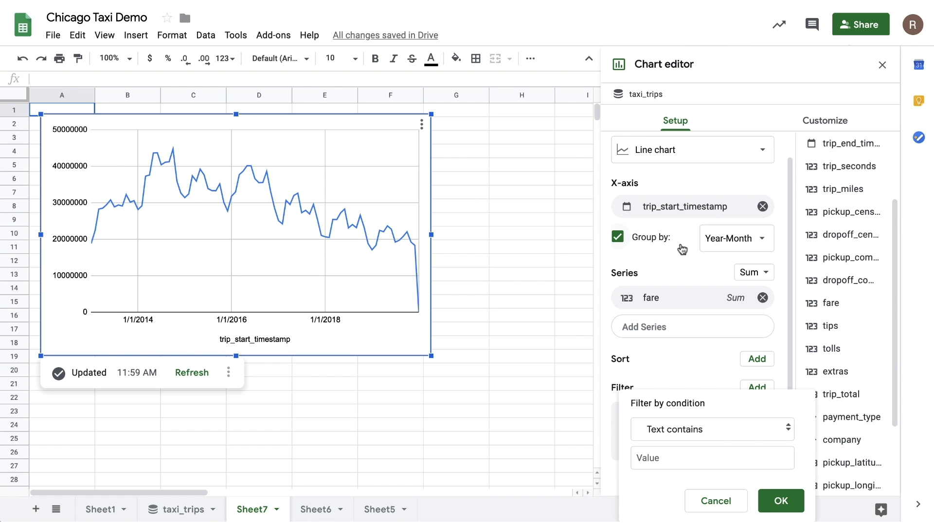
left_click(673, 459)
type("mobile")
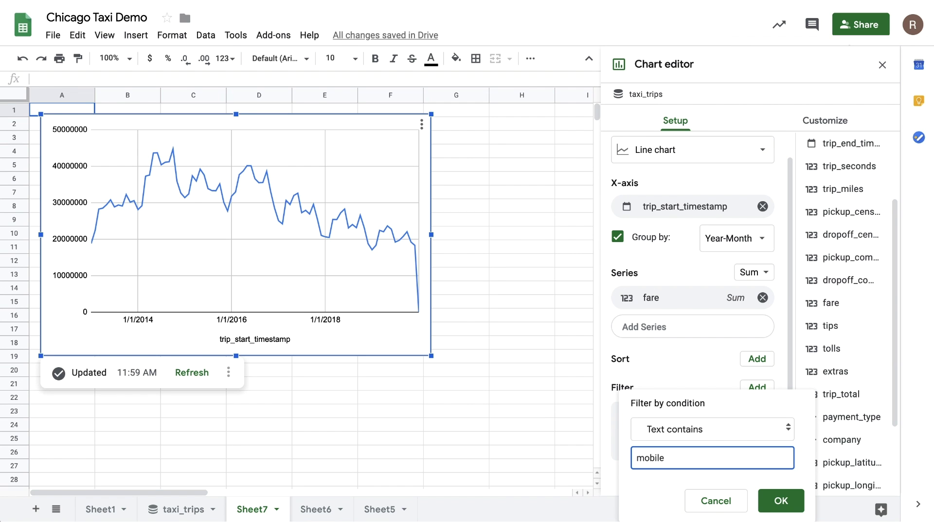
left_click(779, 501)
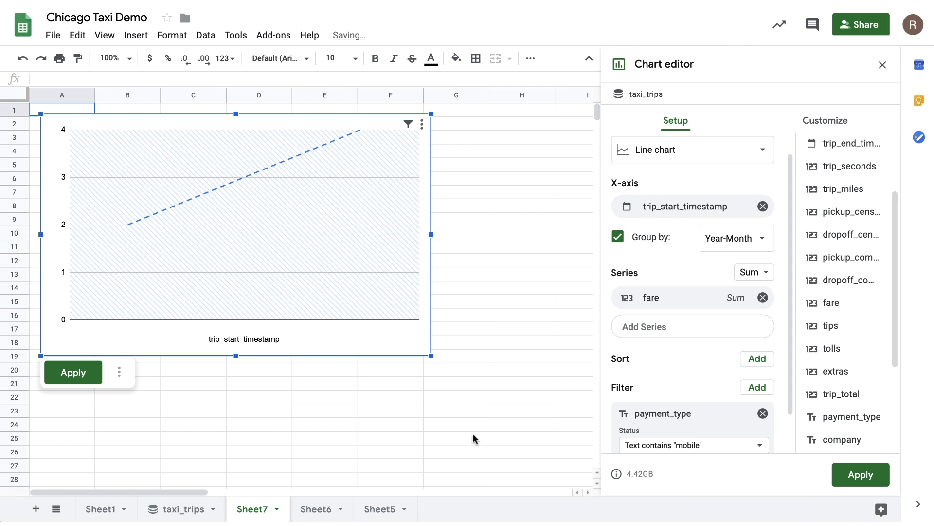
left_click(73, 372)
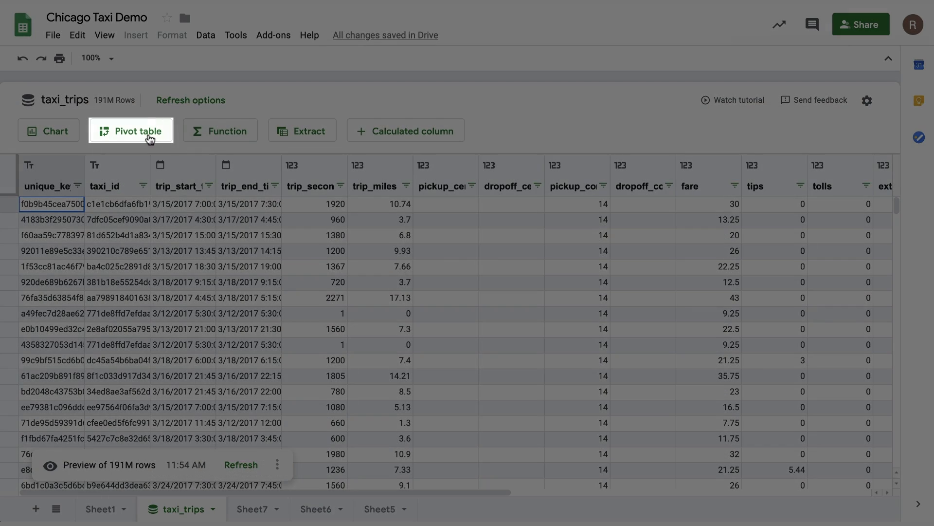
- Create a new-sheet pivot table with trip_start_timestamp rows grouped by Hour and fare values as COUNTA
left_click(148, 138)
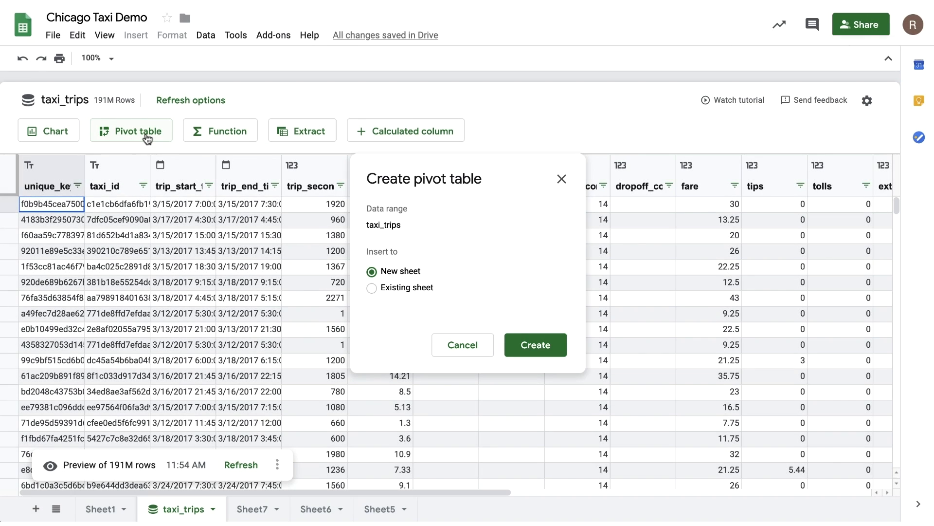
left_click(546, 349)
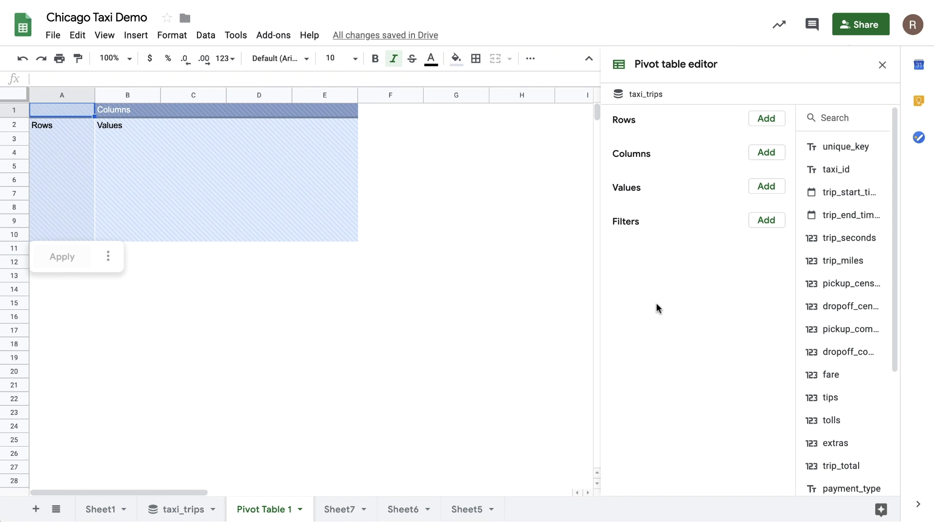
left_click_drag(827, 195, 656, 142)
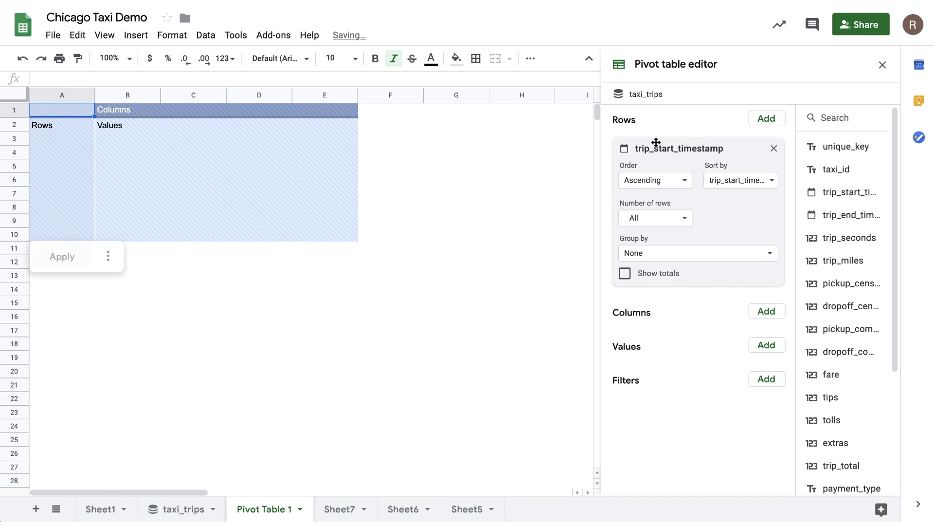
left_click(657, 253)
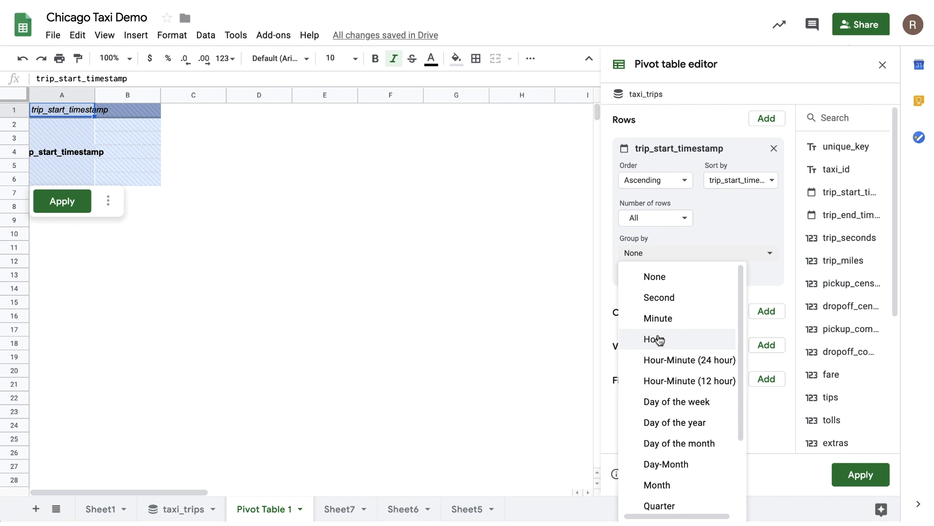
left_click(659, 339)
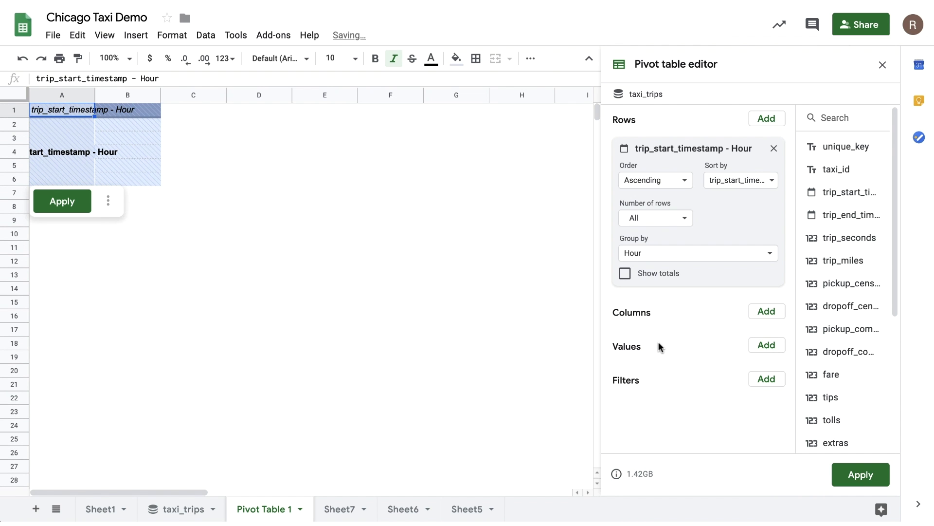
left_click_drag(803, 374, 678, 368)
left_click(662, 408)
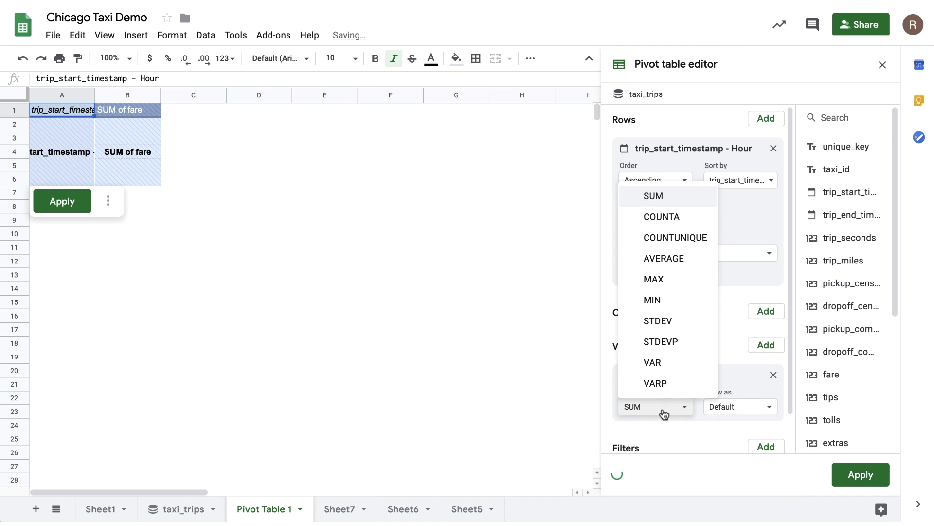
left_click(667, 217)
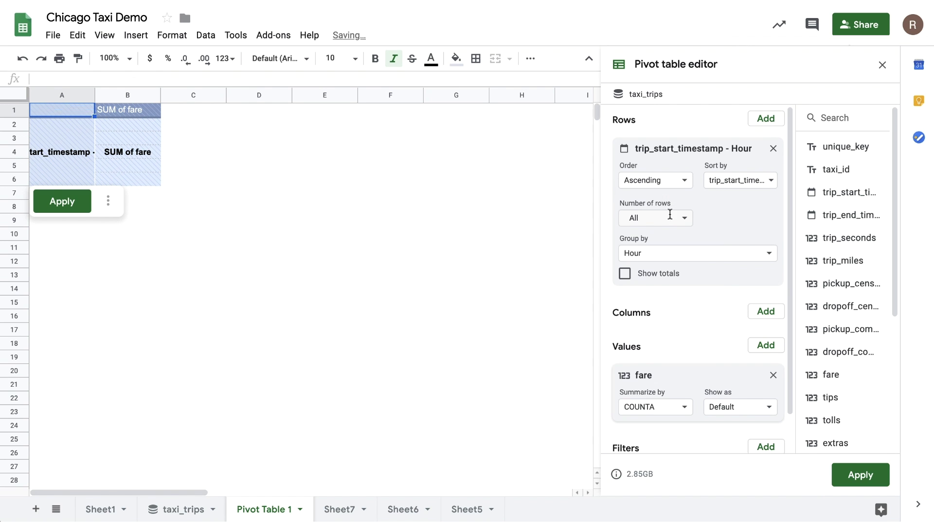
left_click(853, 470)
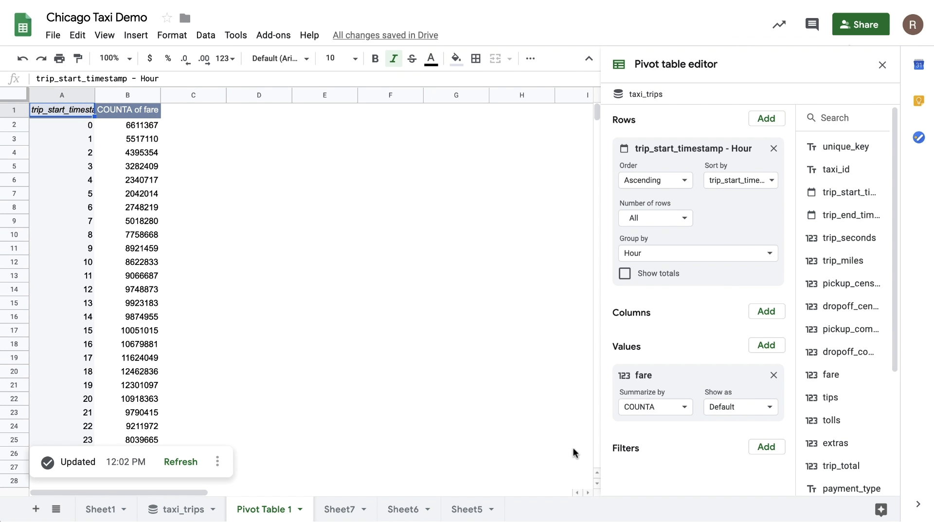
- Add trip_start_timestamp as the pivot's columns, grouped by Day of the week
left_click(147, 373)
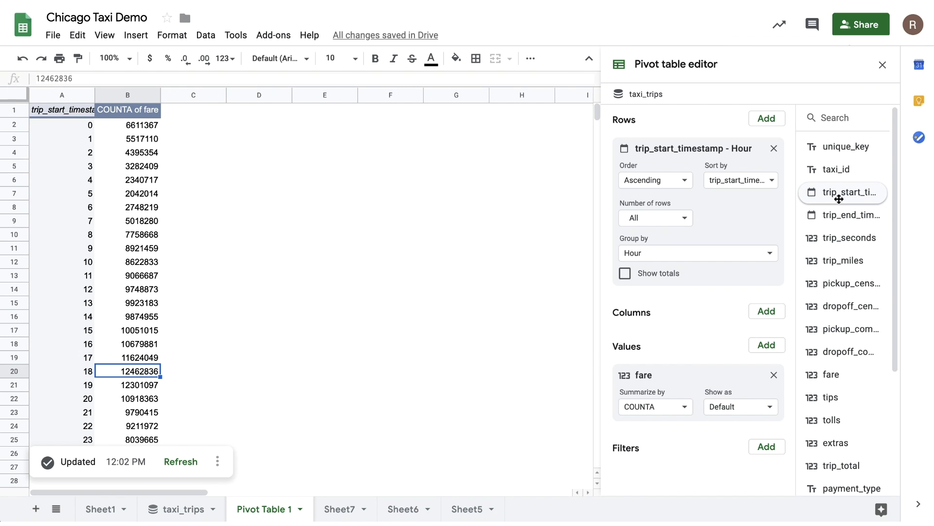
left_click_drag(838, 195, 652, 343)
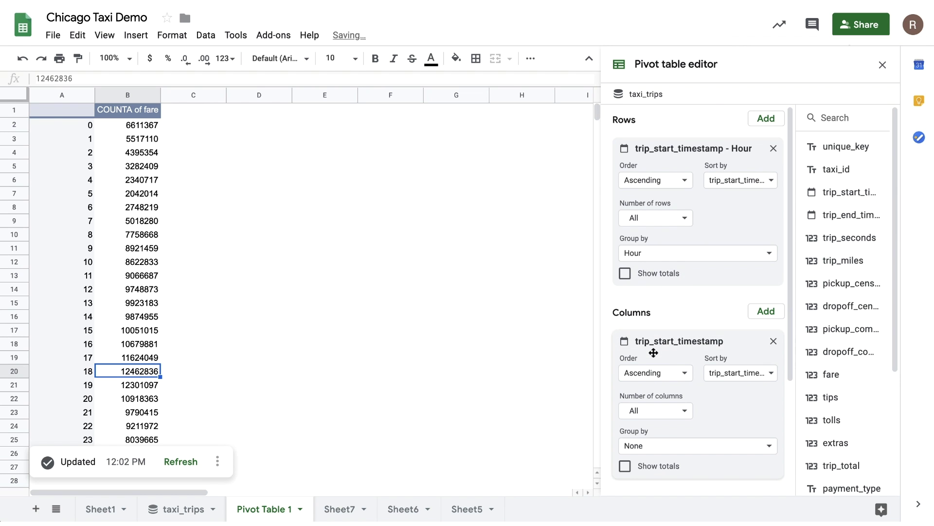
scroll(653, 404, "down", 3)
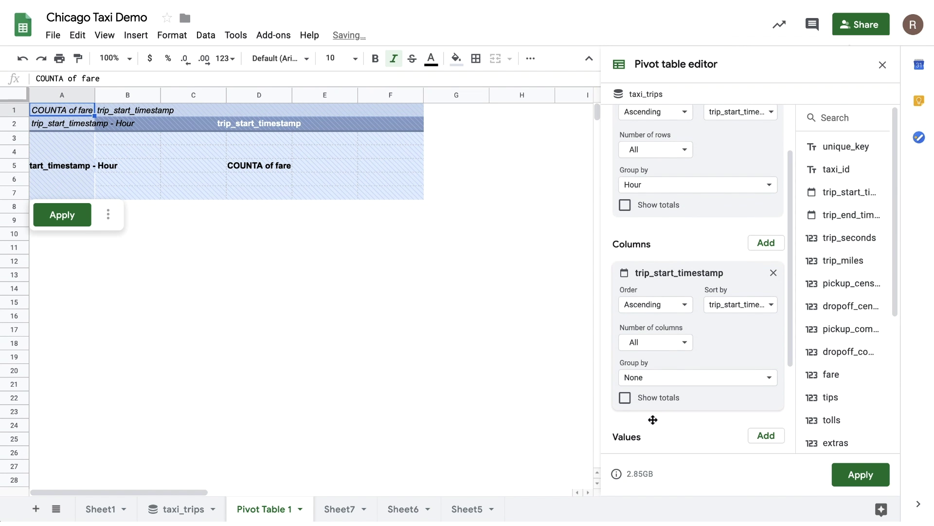
left_click(657, 377)
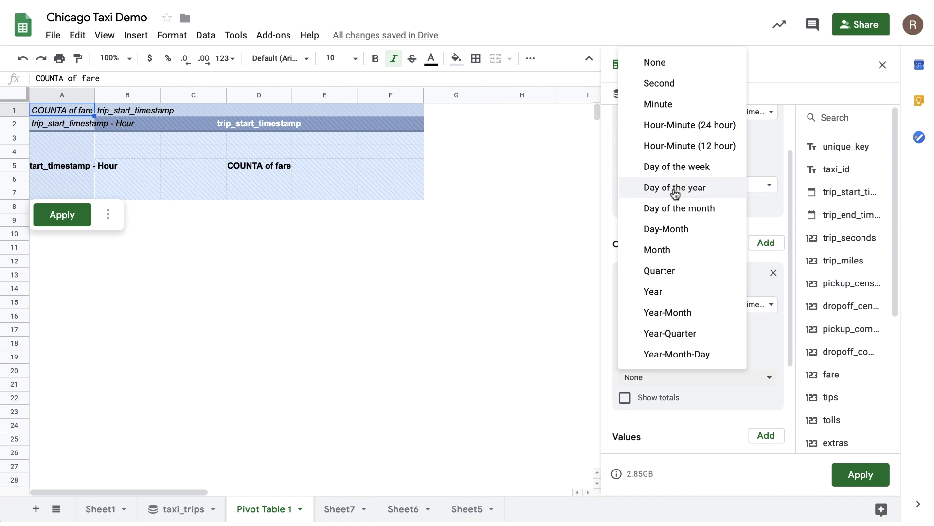
left_click(675, 167)
scroll(699, 277, "down", 3)
left_click(852, 474)
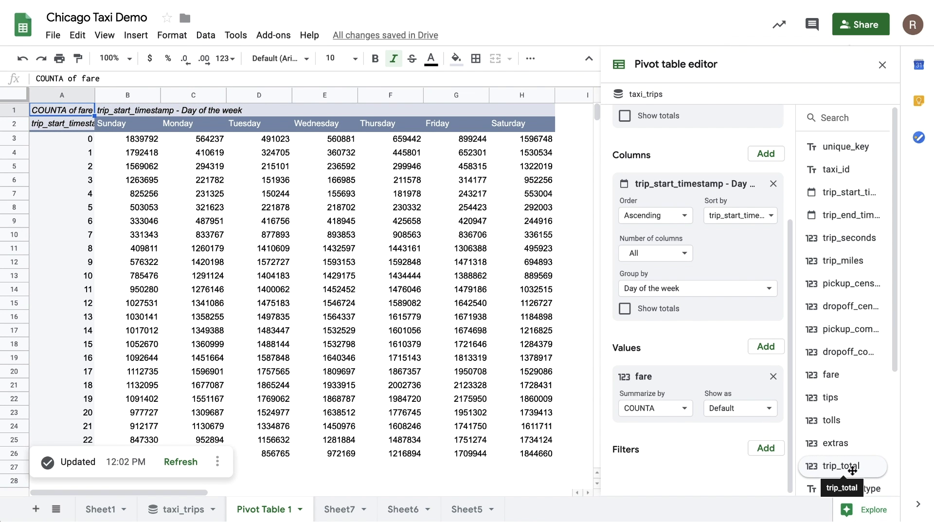
- Select the fare counts from B3 through H26
left_click(136, 142)
key("ctrl+shift+Right")
key("ctrl+shift+Down")
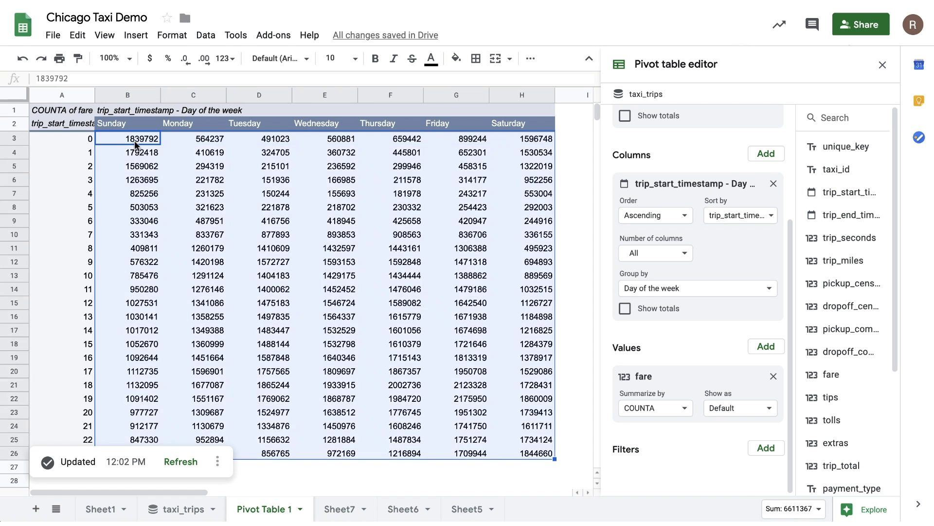
- Format the fare counts as Number with thousands separators and no decimal places
left_click(171, 35)
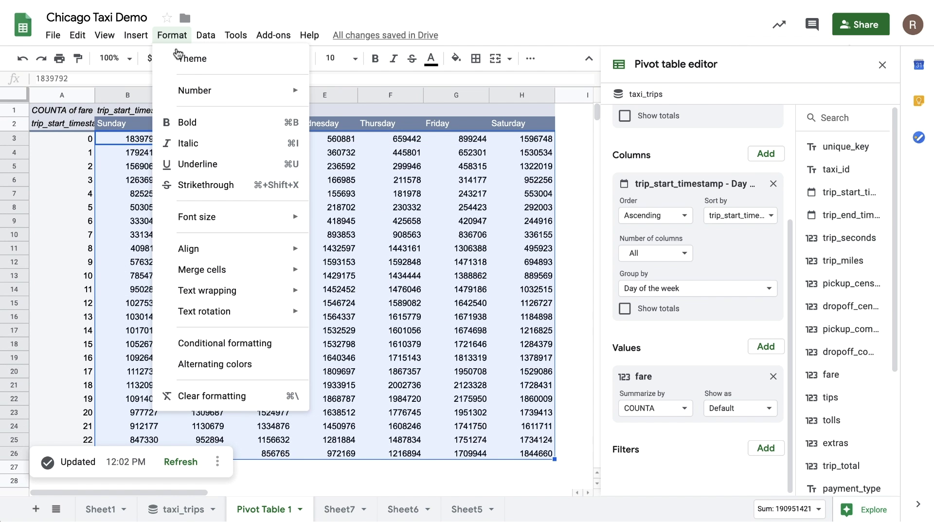
mouse_move(265, 90)
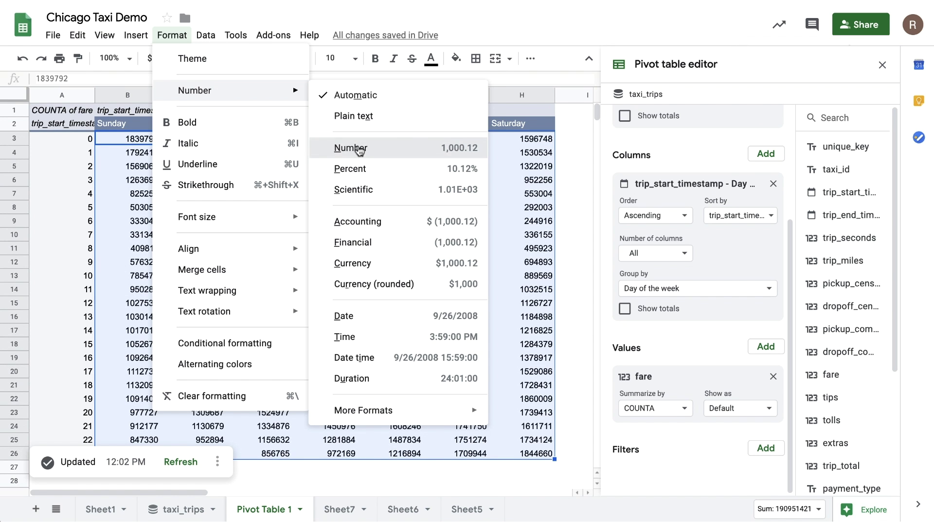
left_click(359, 148)
left_click(192, 60)
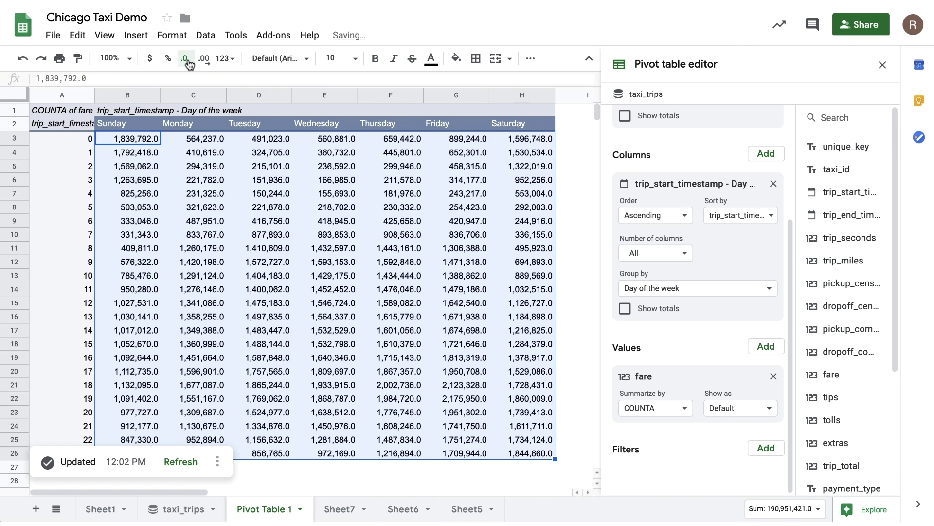
left_click(192, 59)
- Add a white-to-green colour scale conditional formatting rule to the counts
left_click(172, 35)
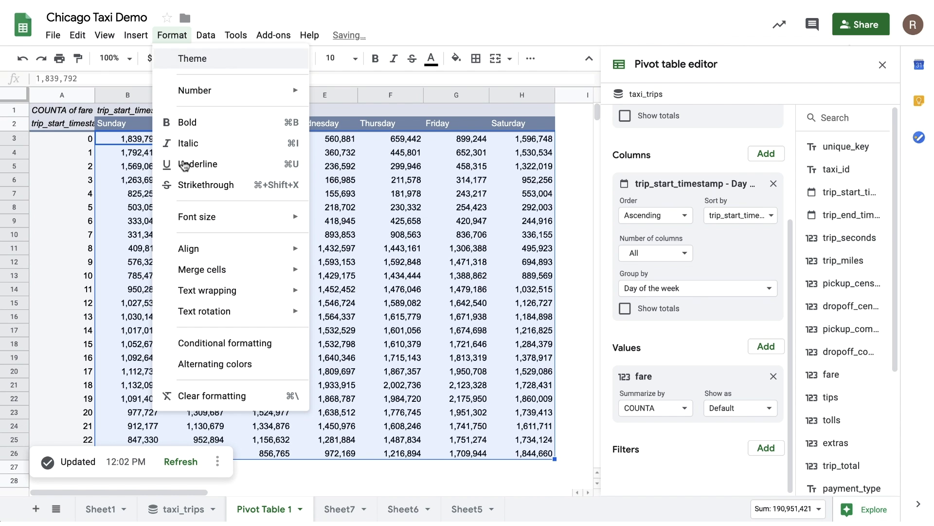
left_click(234, 342)
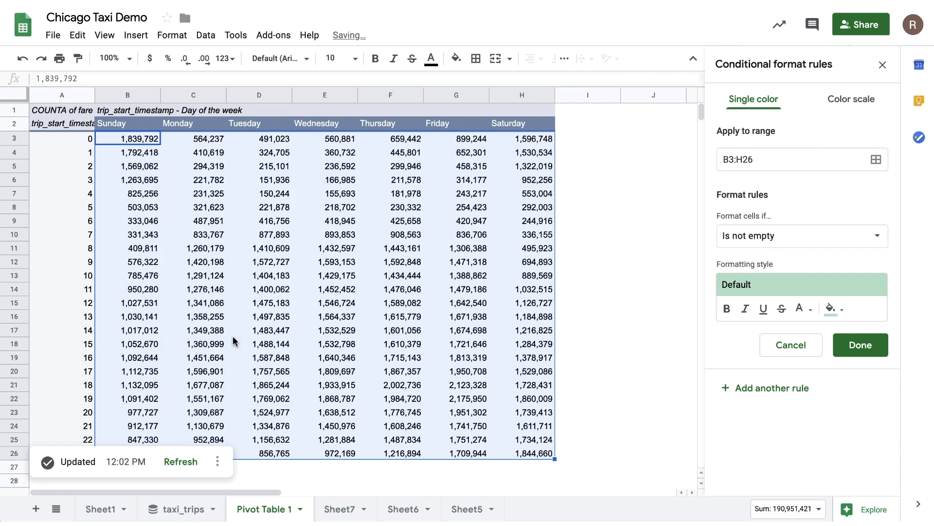
left_click(849, 102)
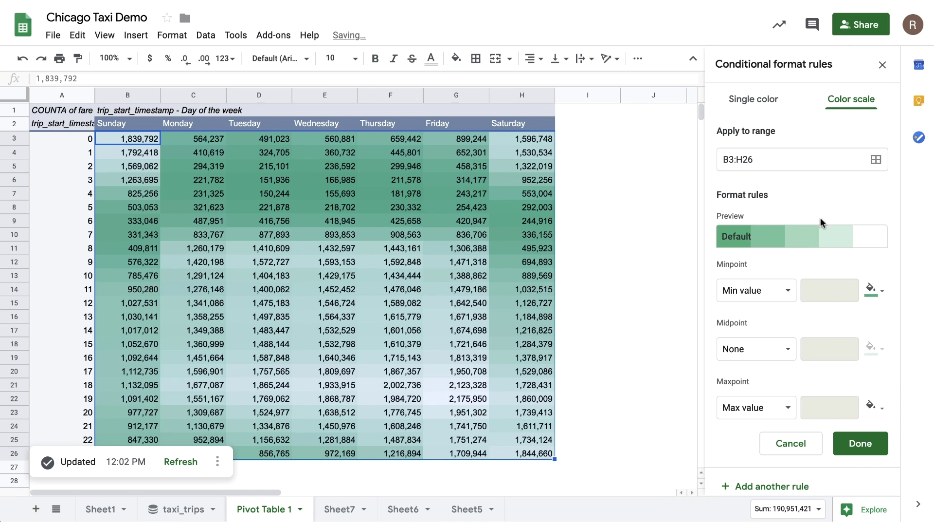
left_click(823, 235)
left_click(751, 305)
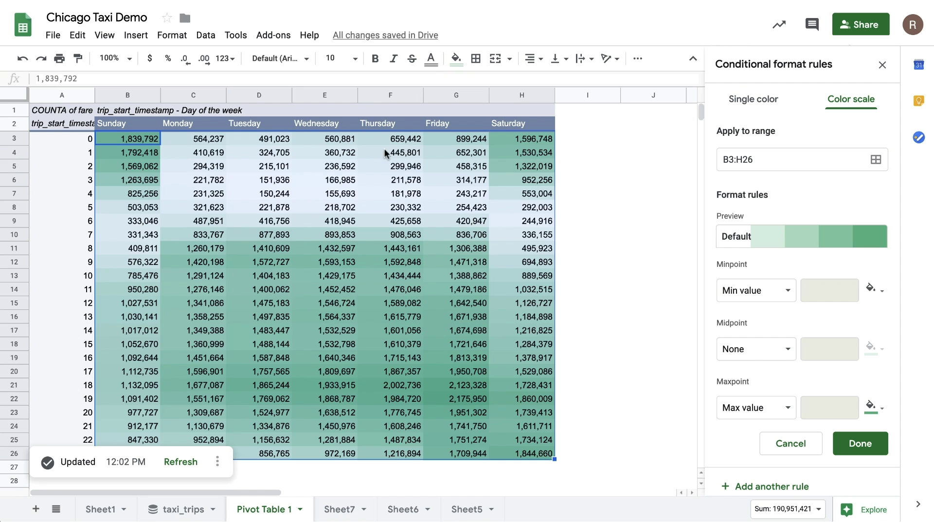
left_click(882, 65)
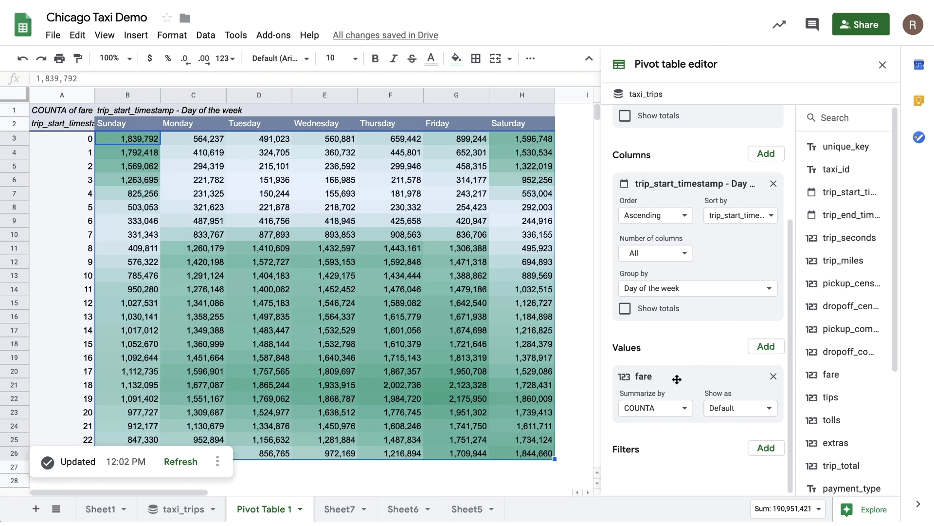
- Change the pivot's fare summary from COUNTA to AVERAGE
left_click(660, 408)
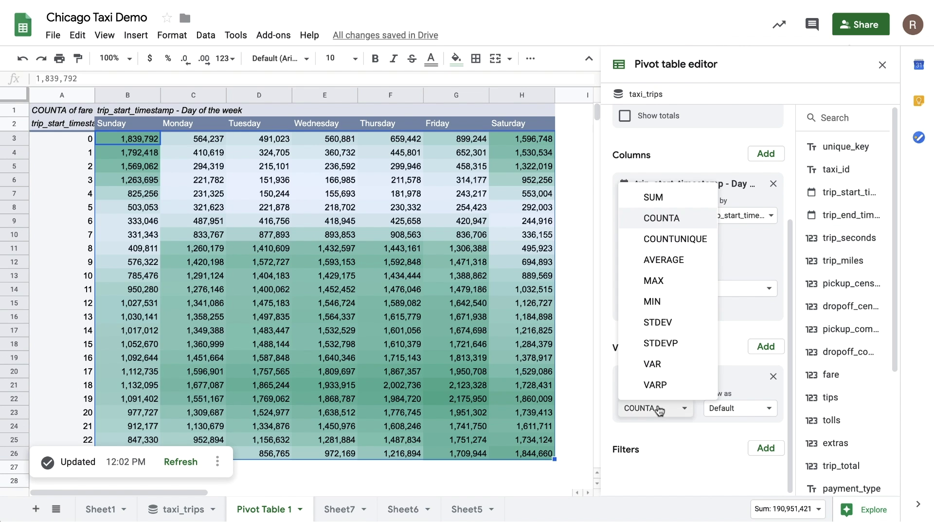
left_click(671, 260)
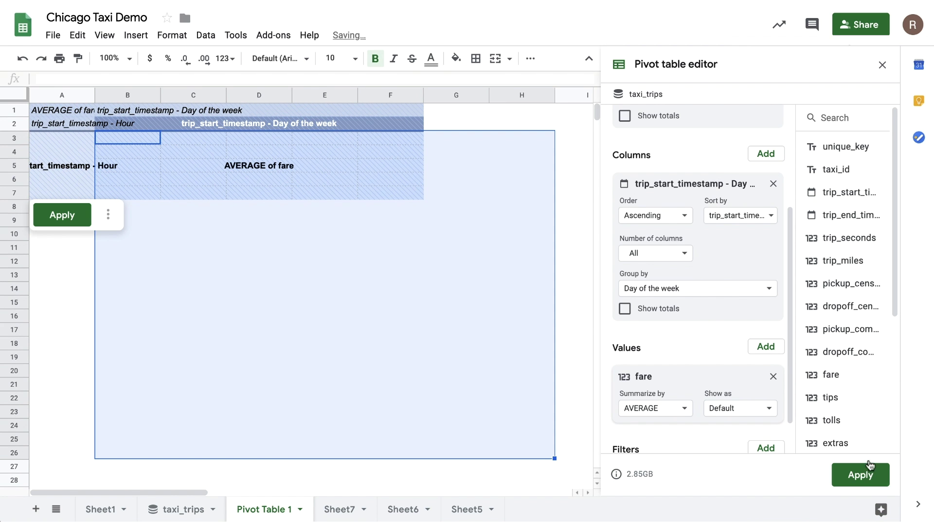
left_click(861, 475)
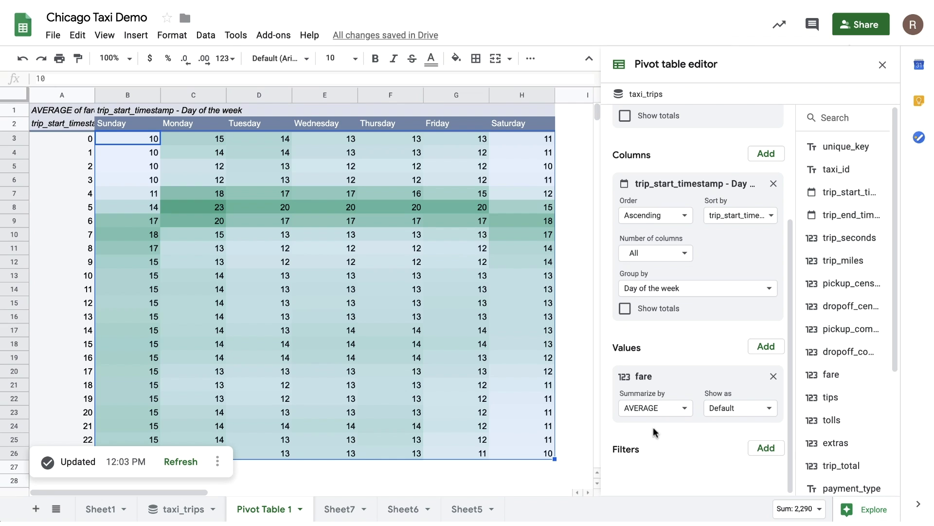
- Check the average fares in C8 and F8, then go to the Pivot Table 2 sheet
left_click(218, 210)
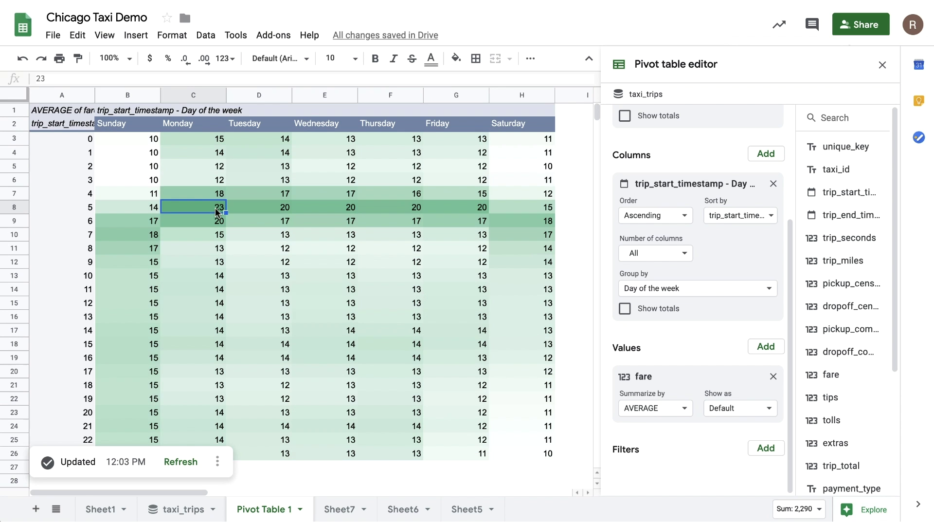
key("Right")
key("Right")
key("Right")
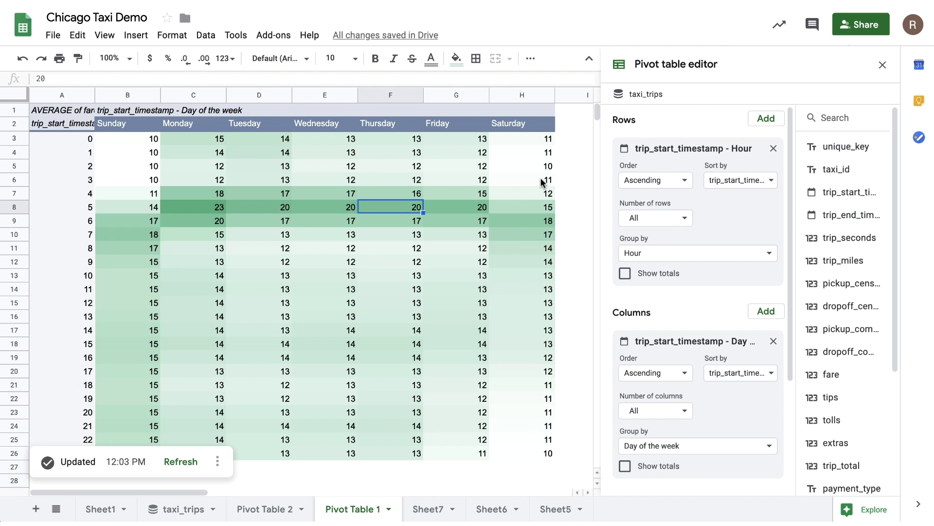
left_click(279, 509)
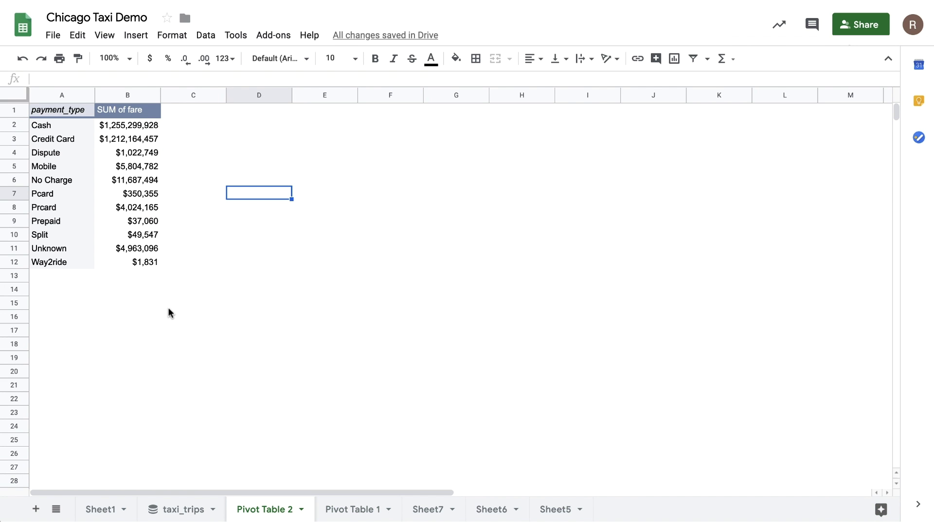
- Add company to Pivot Table 2's rows, showing 5 per payment type sorted by SUM of fare descending
left_click(131, 139)
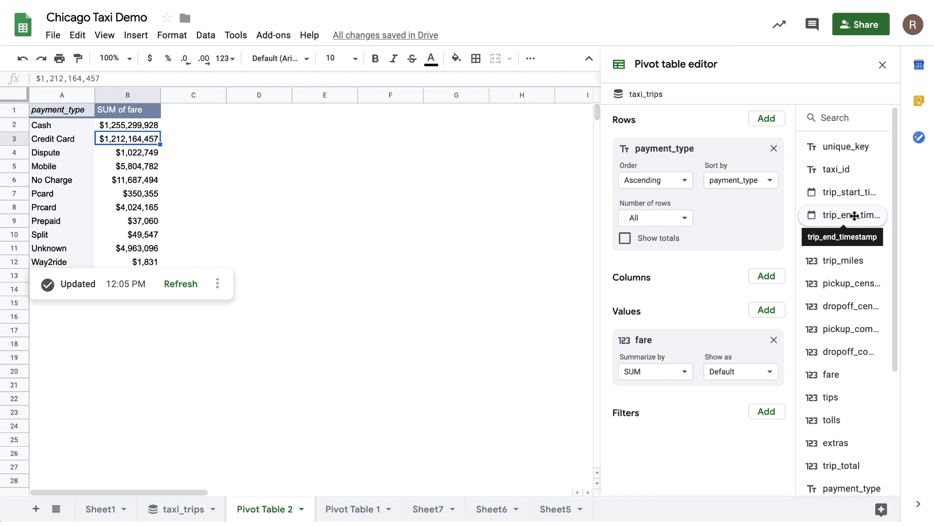
scroll(855, 215, "down", 4)
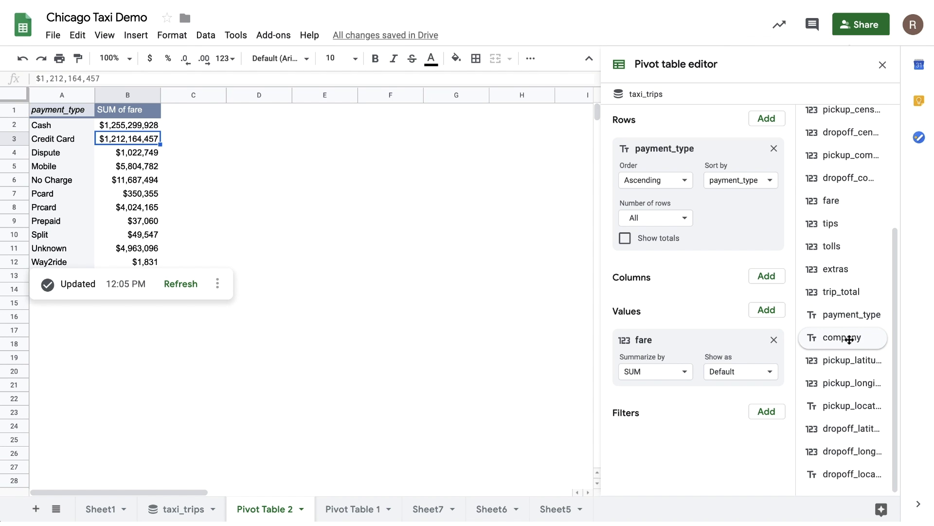
left_click_drag(851, 336, 689, 273)
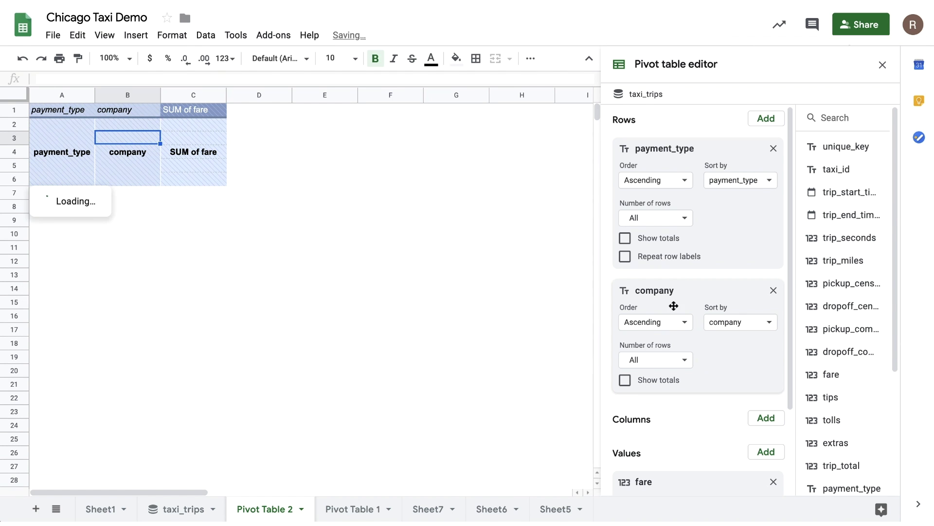
left_click(654, 358)
left_click(633, 250)
left_click(725, 322)
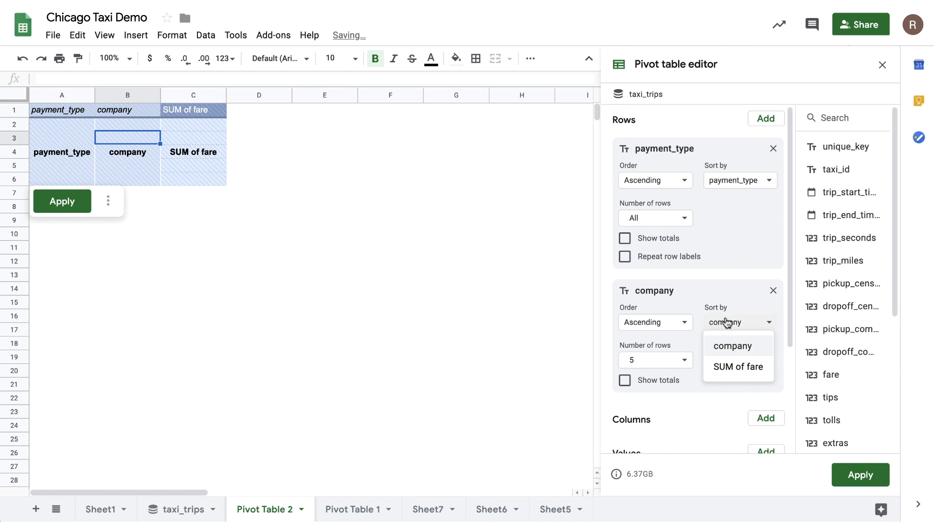
left_click(729, 364)
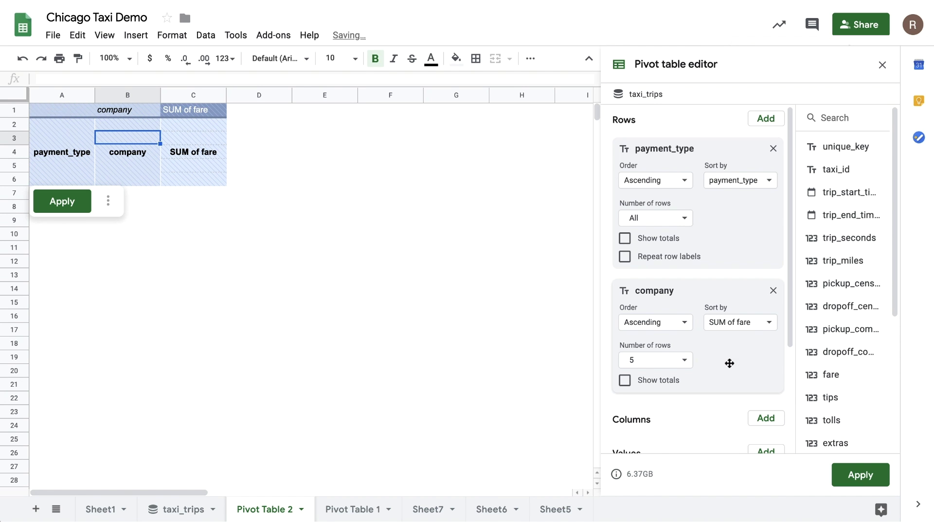
left_click(671, 333)
left_click(661, 366)
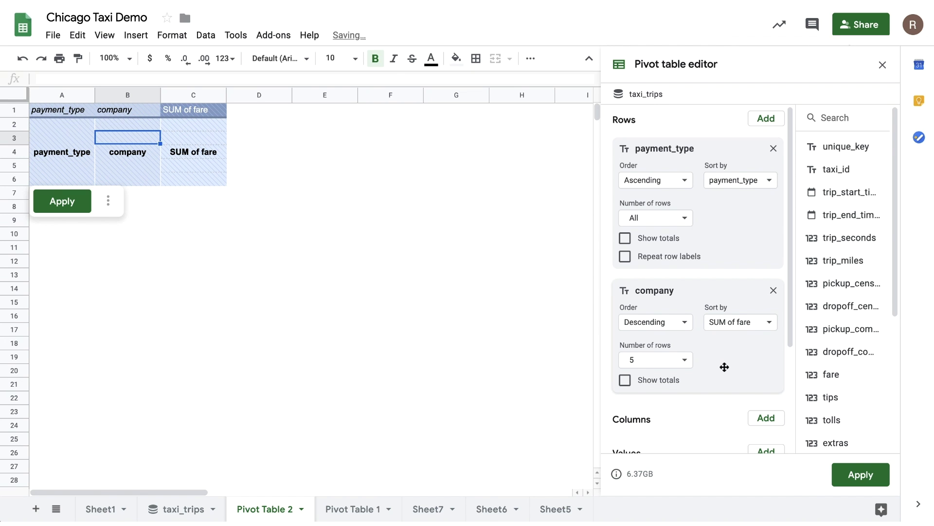
left_click(858, 476)
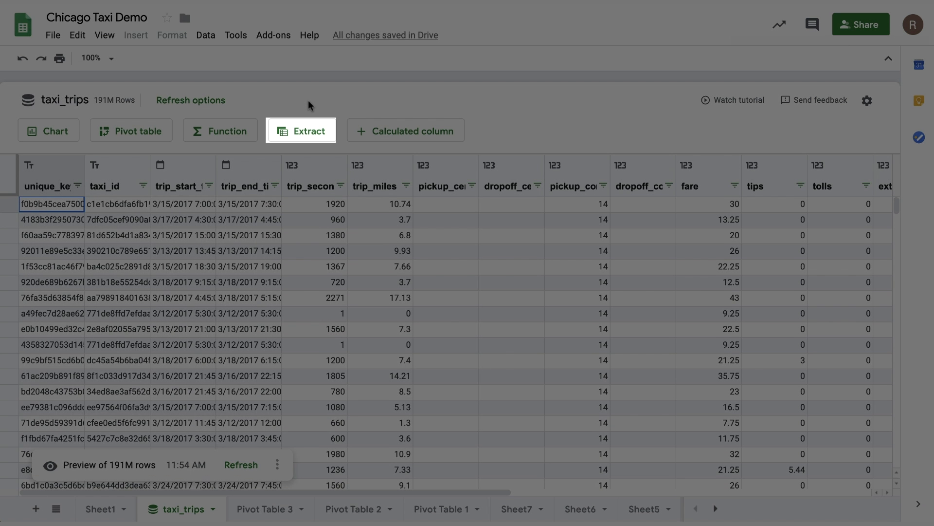
- Create a new-sheet extract with columns trip_start_timestamp, fare, tips and tolls
left_click(302, 128)
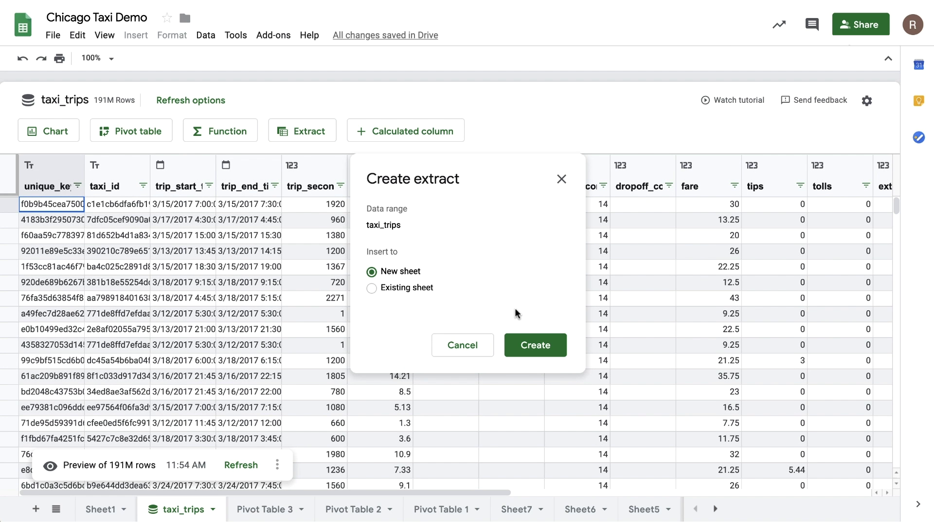
left_click(536, 346)
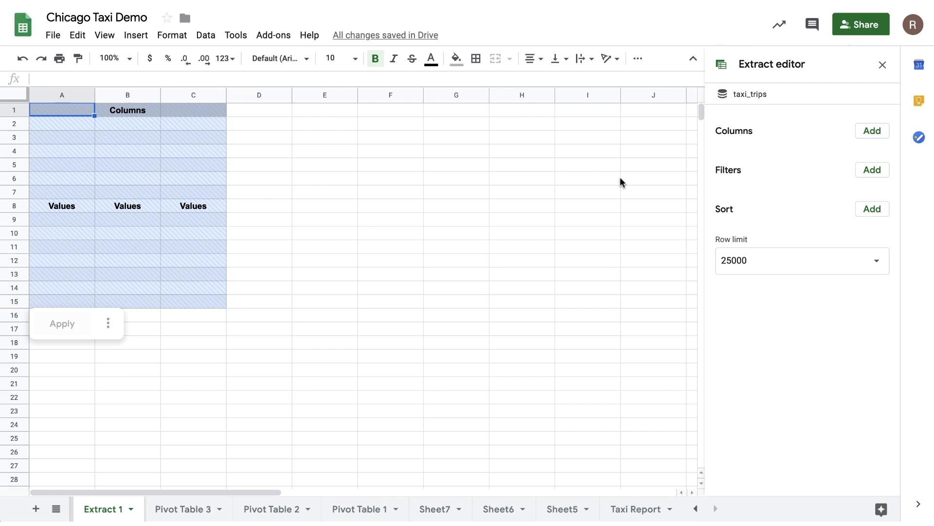
left_click(872, 131)
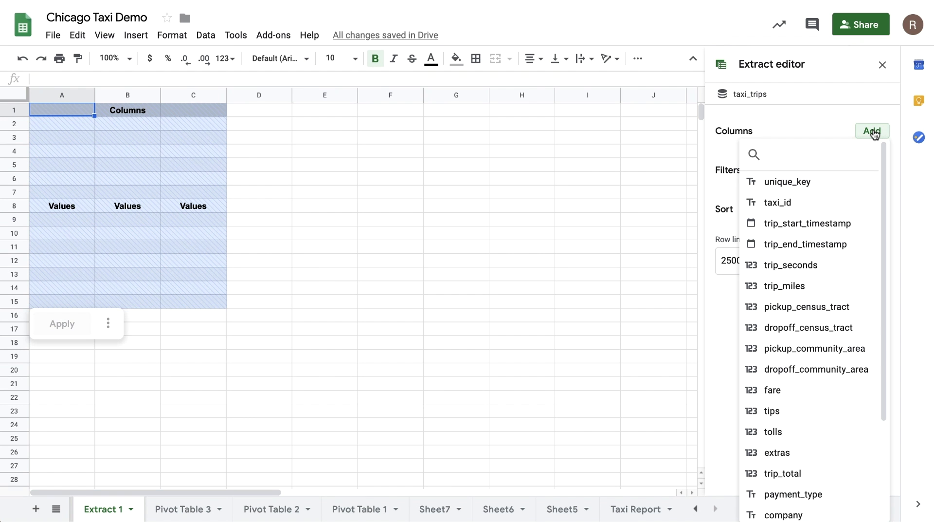
left_click(839, 222)
left_click(796, 389)
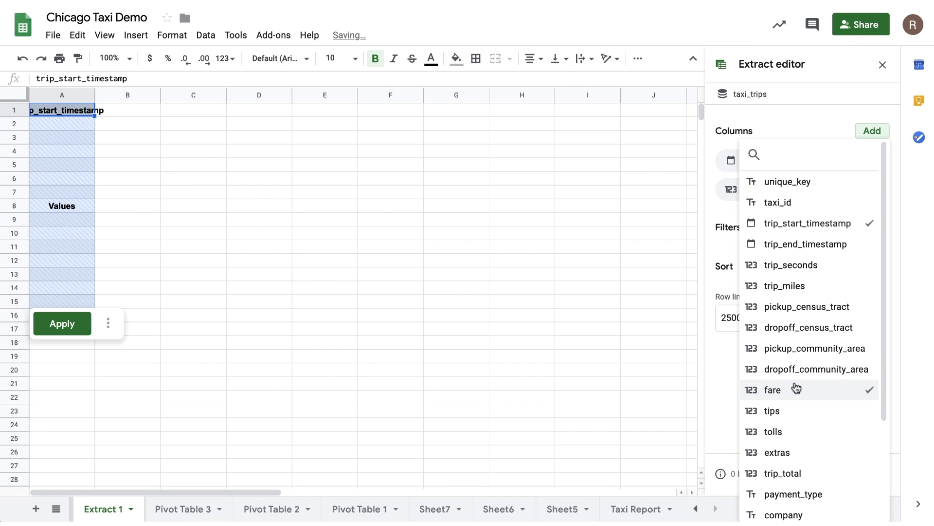
left_click(792, 411)
left_click(793, 431)
left_click(707, 273)
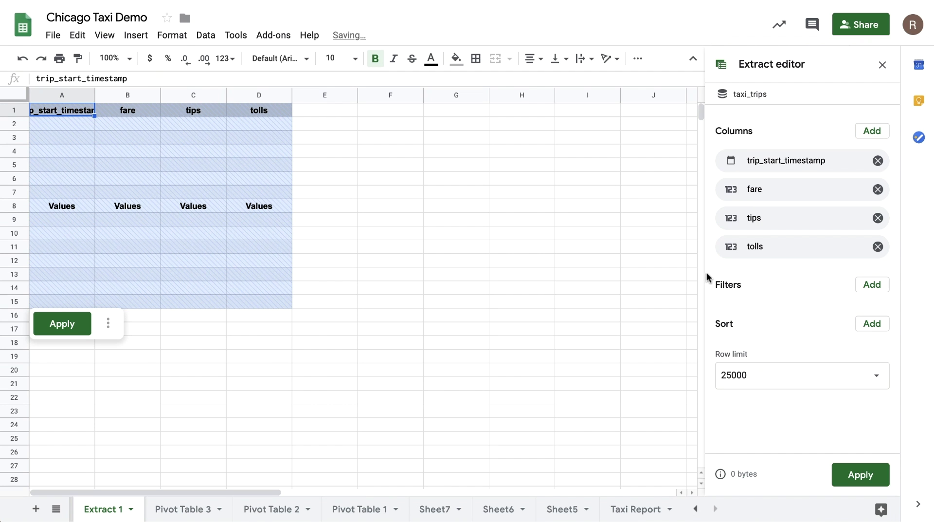
- Sort the extract by trip_start_timestamp descending and apply it
left_click(870, 325)
left_click(837, 416)
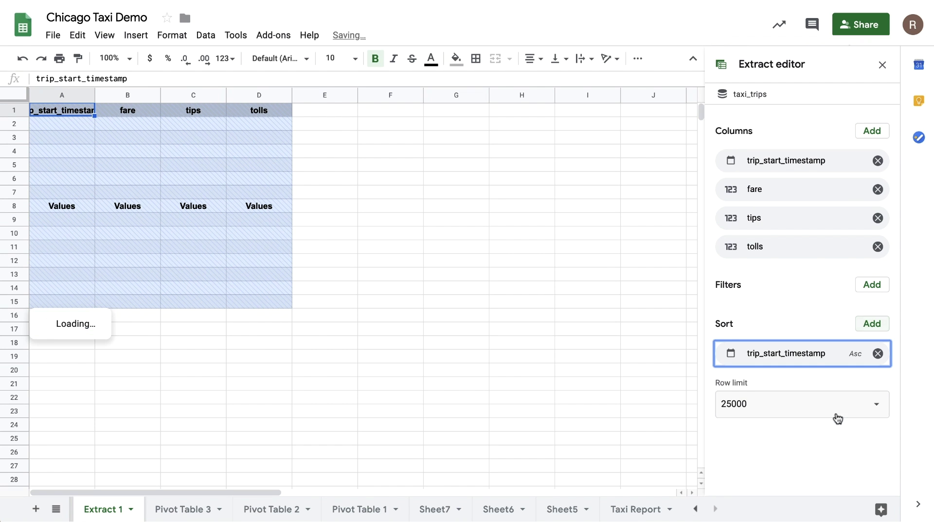
left_click(857, 355)
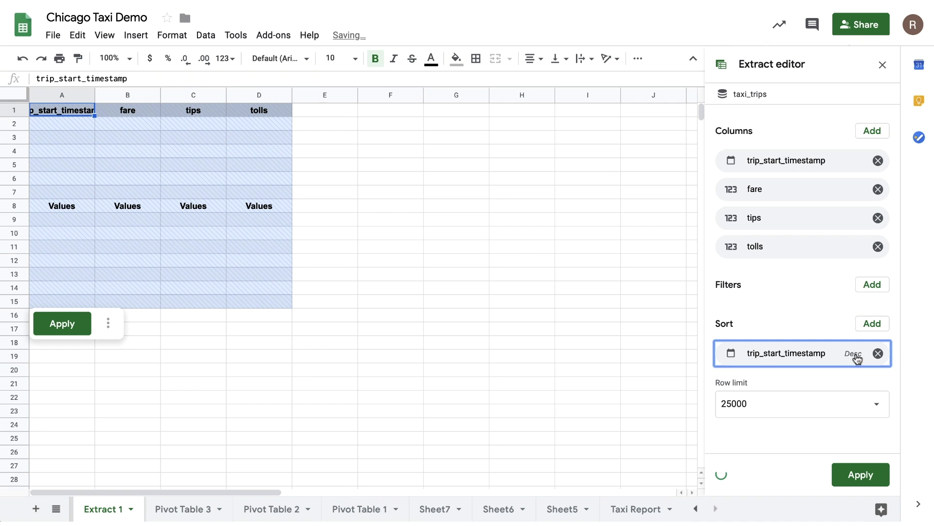
left_click(860, 474)
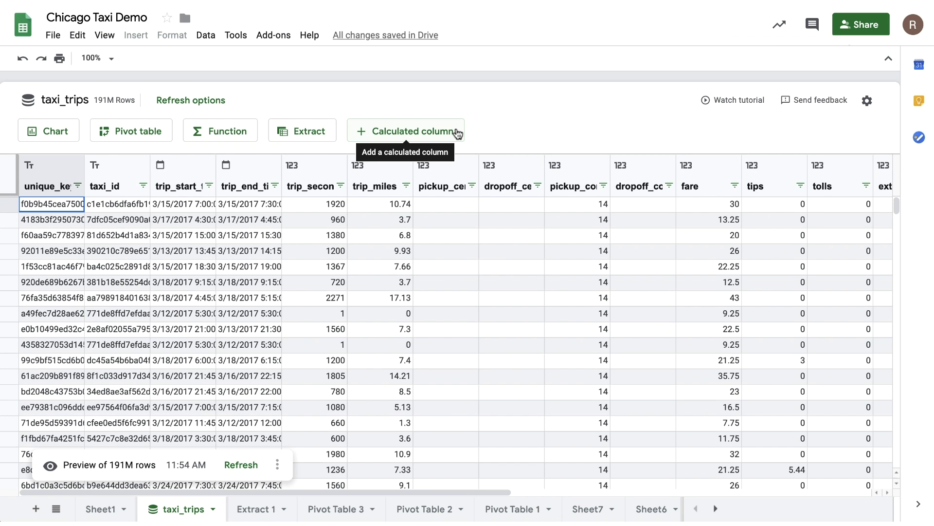
- Start a new calculated column and look through the available functions and formula examples
left_click(457, 134)
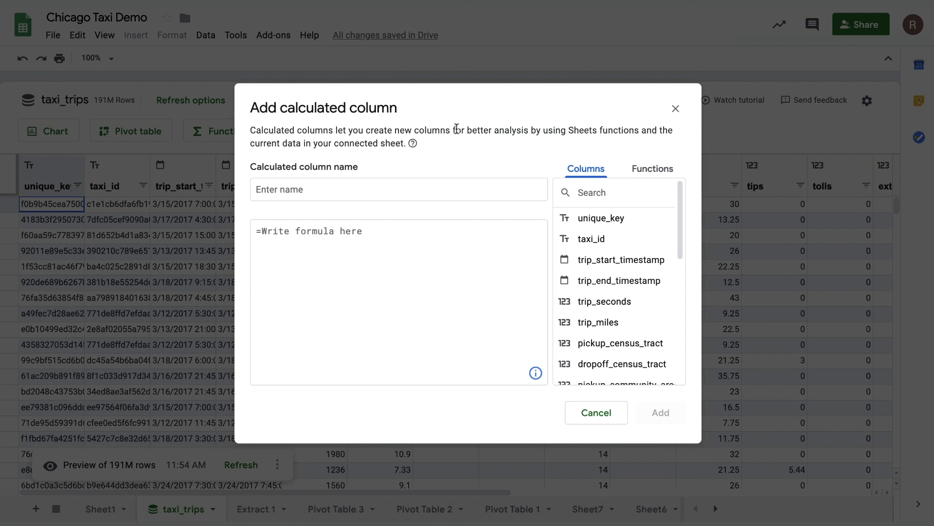
scroll(609, 248, "down", 6)
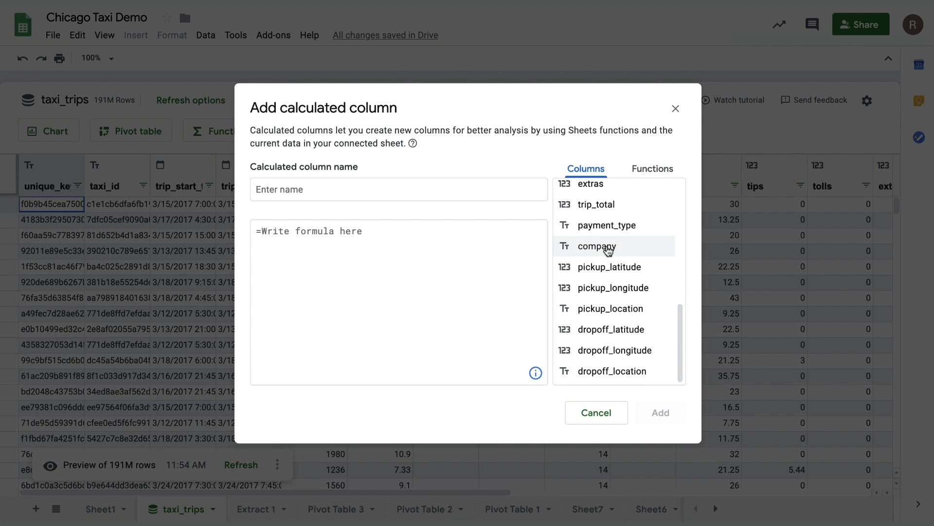
scroll(609, 248, "up", 6)
left_click(644, 175)
scroll(626, 234, "down", 8)
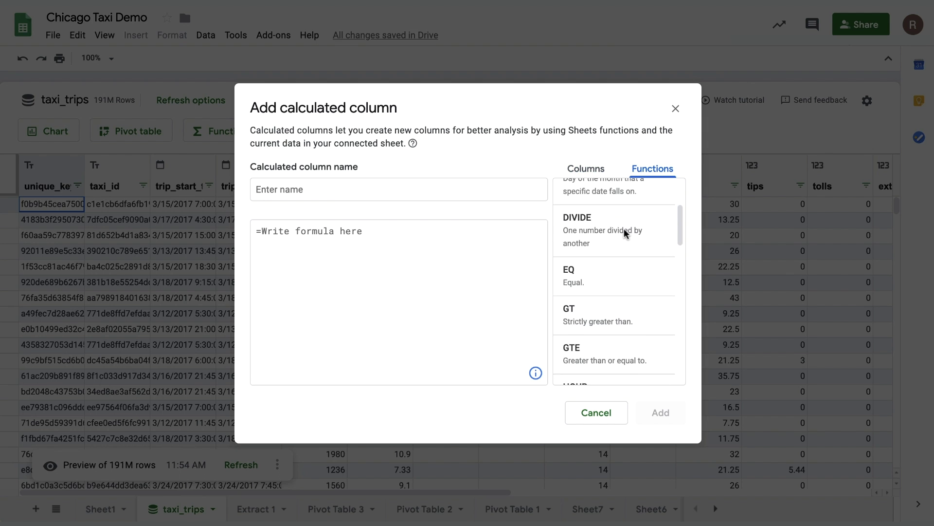
scroll(626, 233, "up", 8)
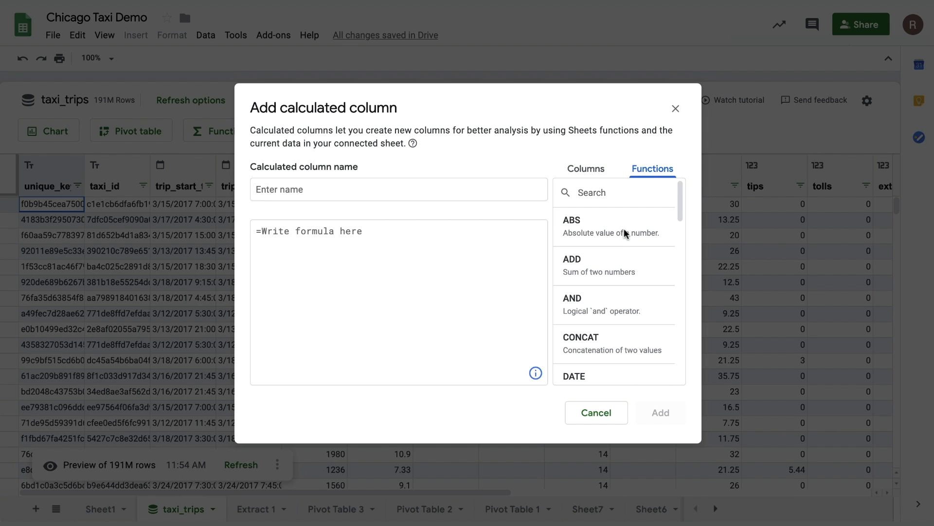
mouse_move(413, 143)
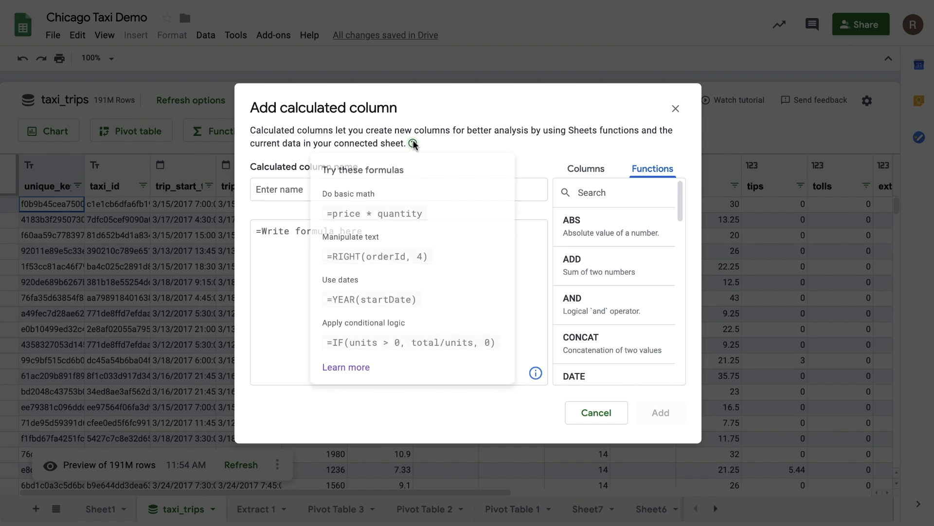
left_click(413, 143)
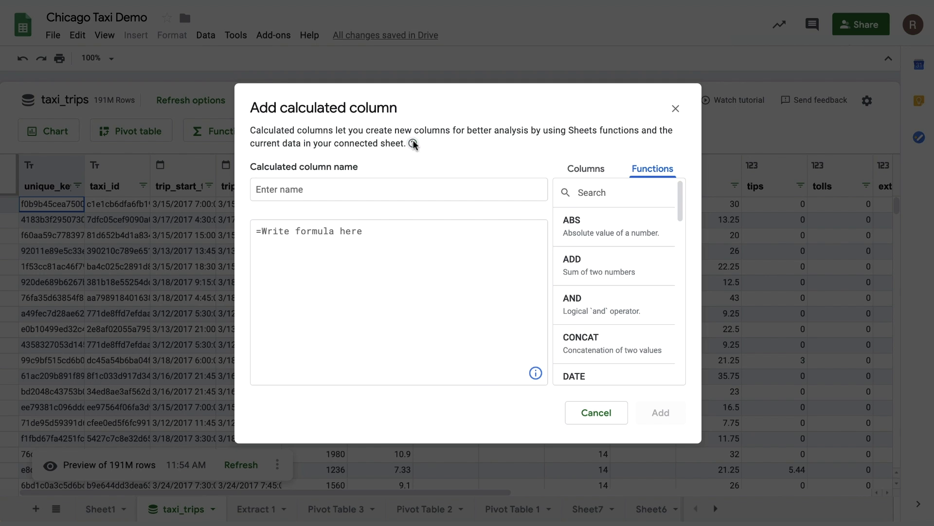
left_click(579, 174)
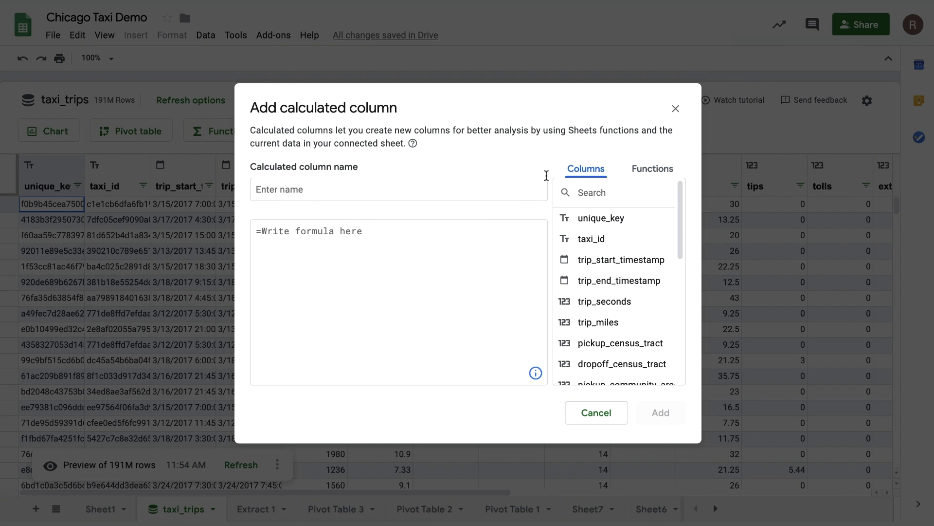
- Name the column tip_percentage with formula =IF(fare>0,tips/fare*100,0) and add it
left_click(447, 192)
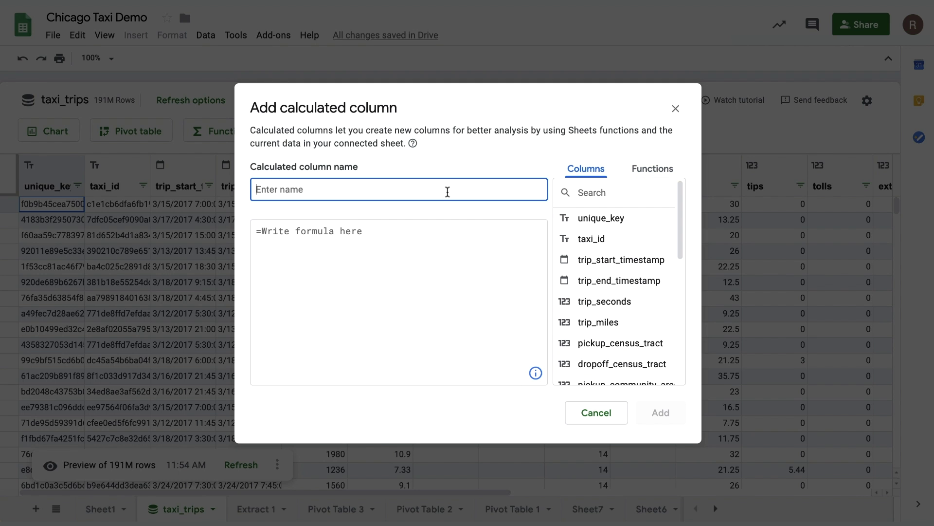
type("tip_percentage")
left_click(258, 231)
type("=")
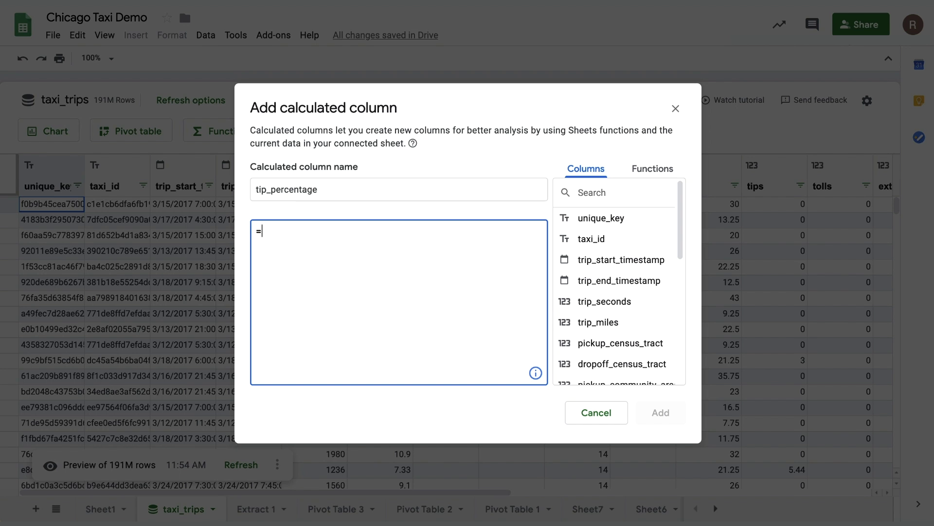
type("IF(fare>0,tips")
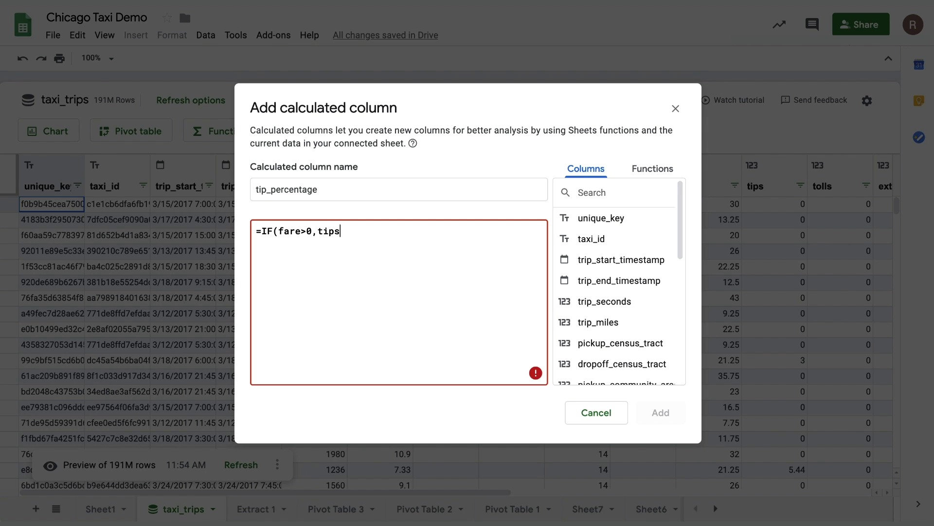
type("/fare*100,0)")
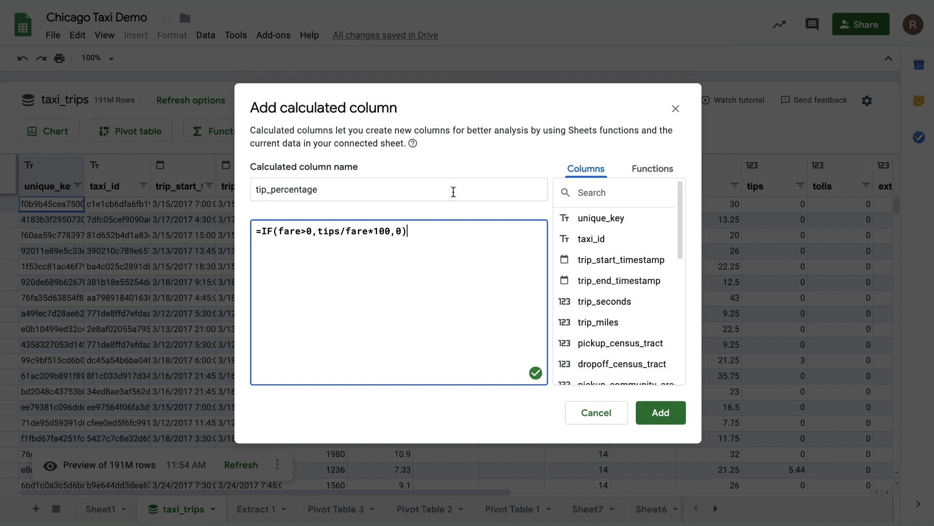
left_click(660, 412)
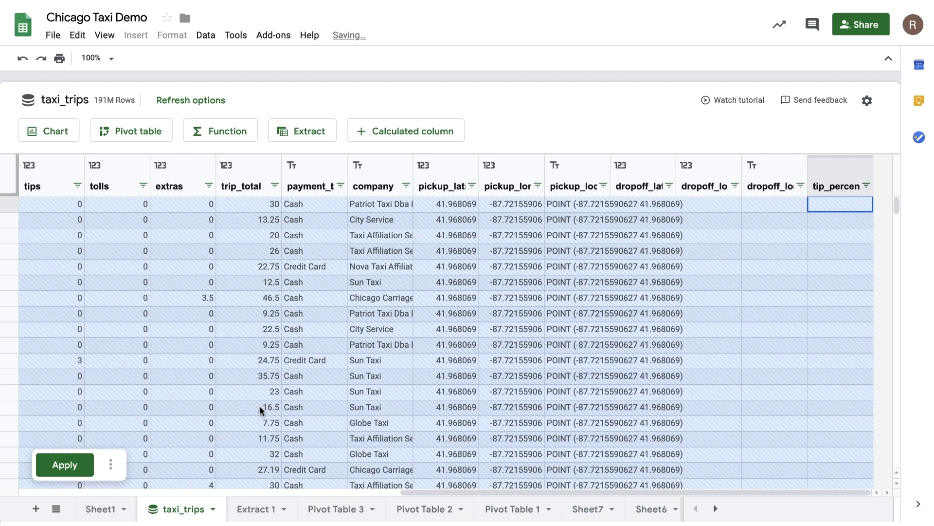
- Apply the pending change so taxi_trips reloads with tip_percentage values
left_click(88, 459)
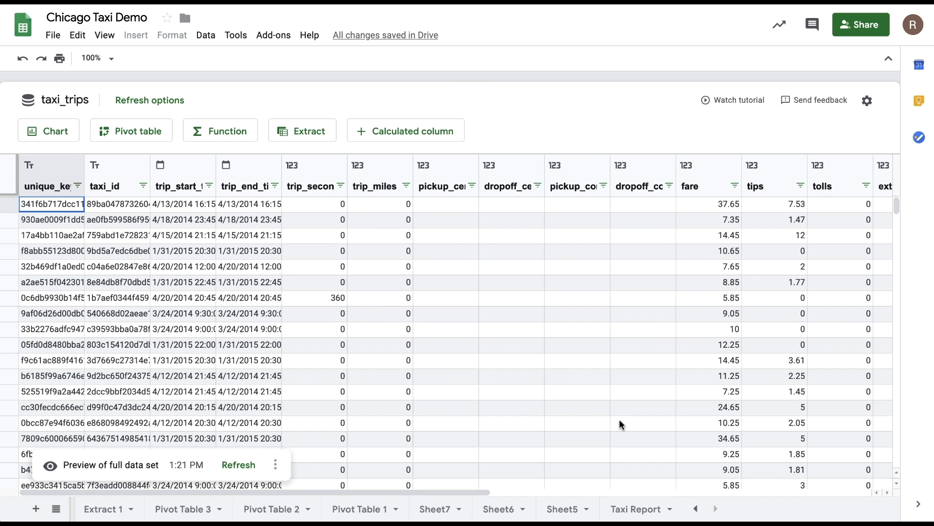
left_click(621, 507)
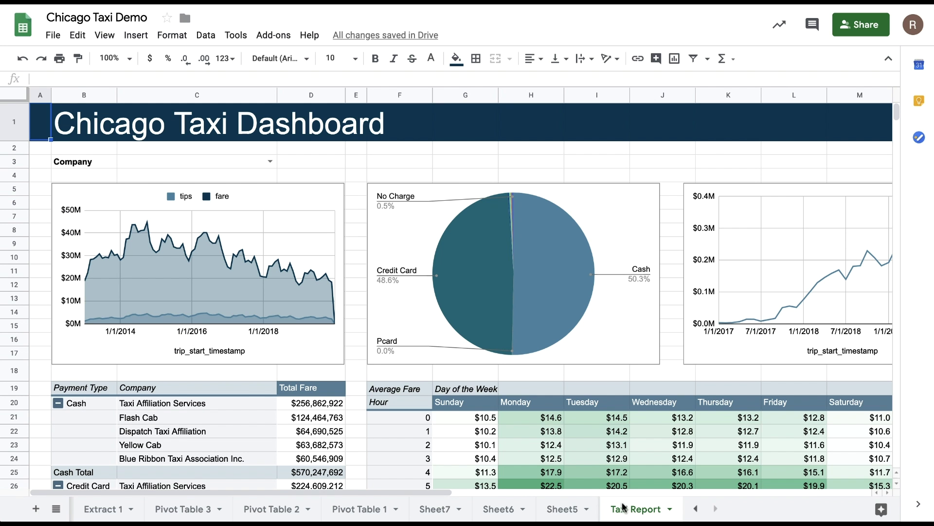
left_click(317, 355)
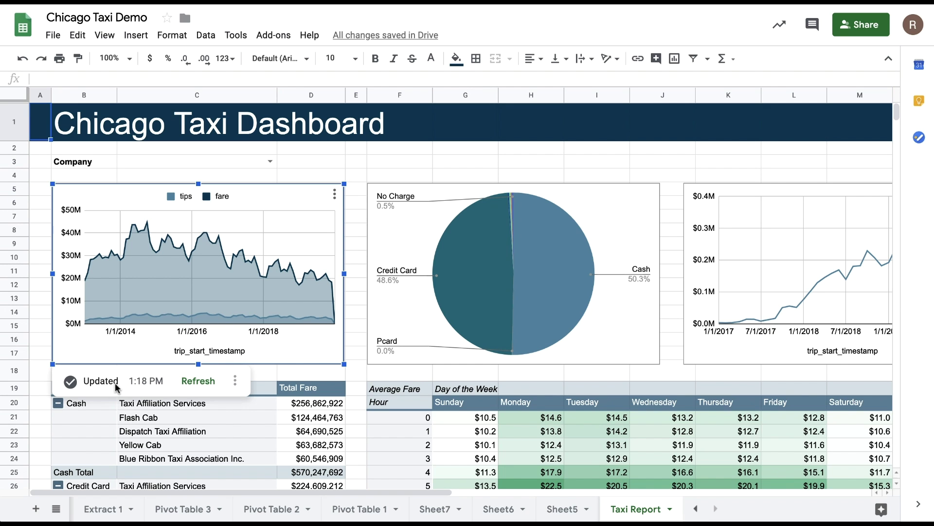
left_click(408, 336)
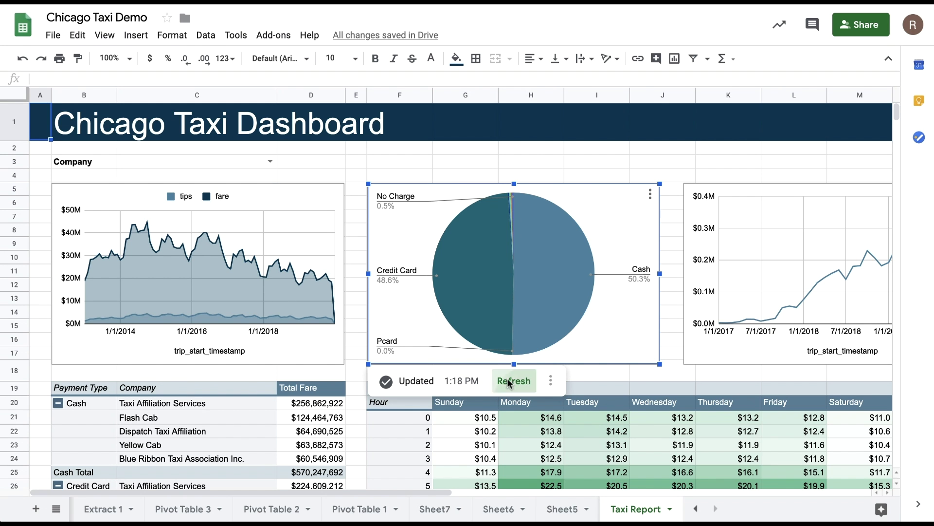
scroll(194, 509, "up", 2)
left_click(193, 506)
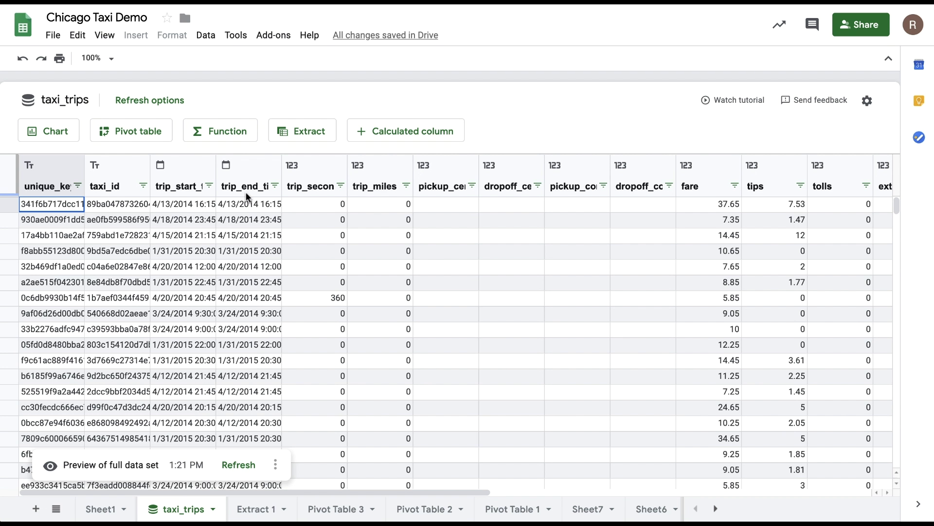
- Refresh all connected taxi_trips items at once and begin scheduled refresh setup
left_click(163, 99)
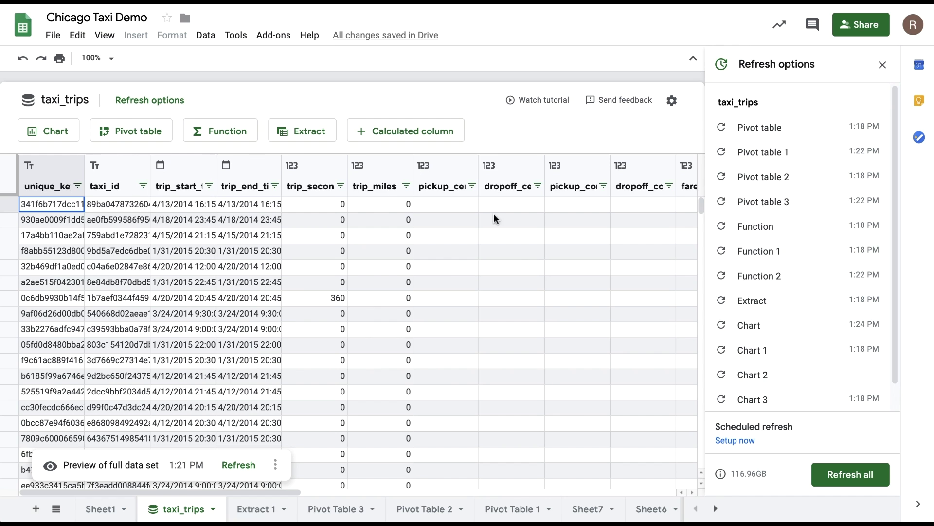
left_click(834, 476)
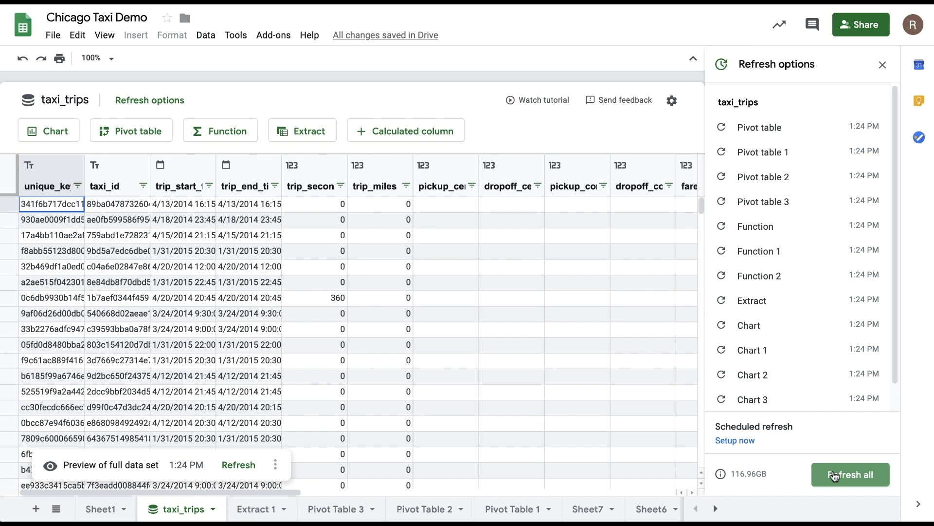
left_click(742, 441)
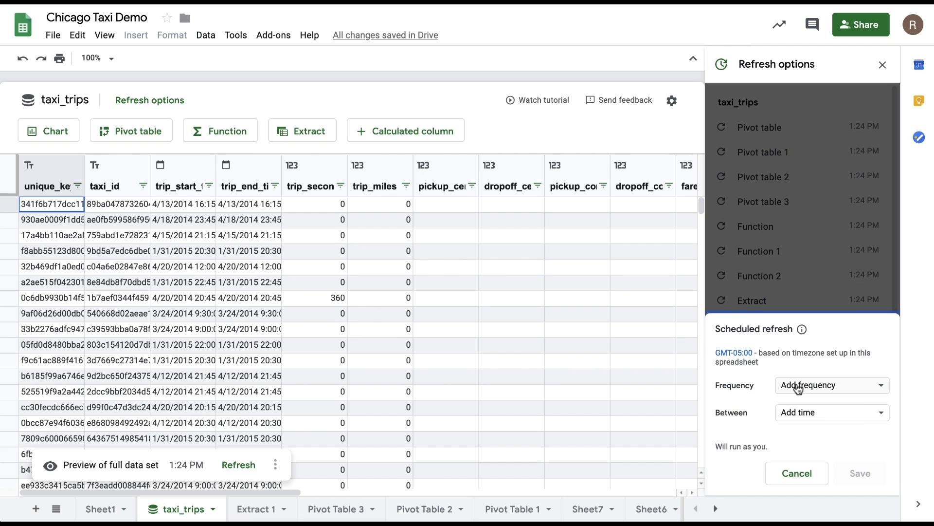
- Schedule taxi_trips to refresh every day between 8:00 AM and 12:00 PM
left_click(798, 388)
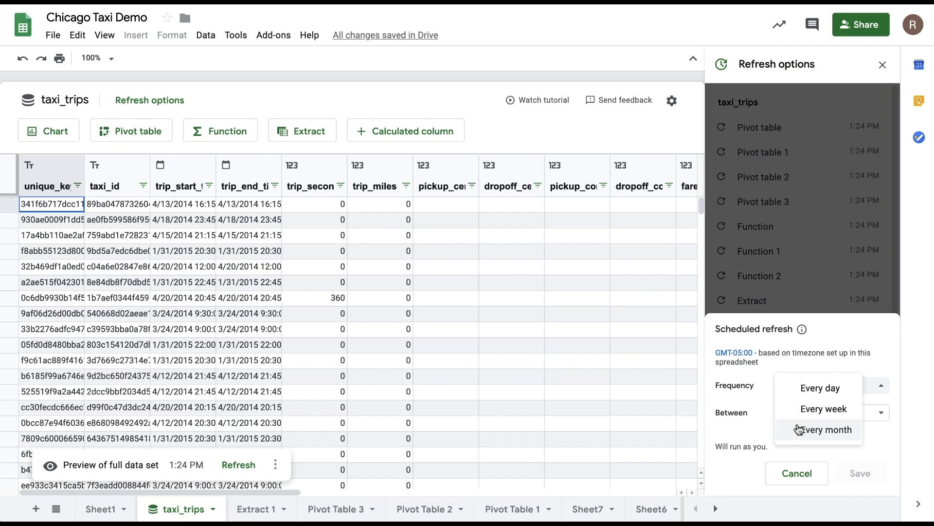
left_click(764, 419)
left_click(758, 419)
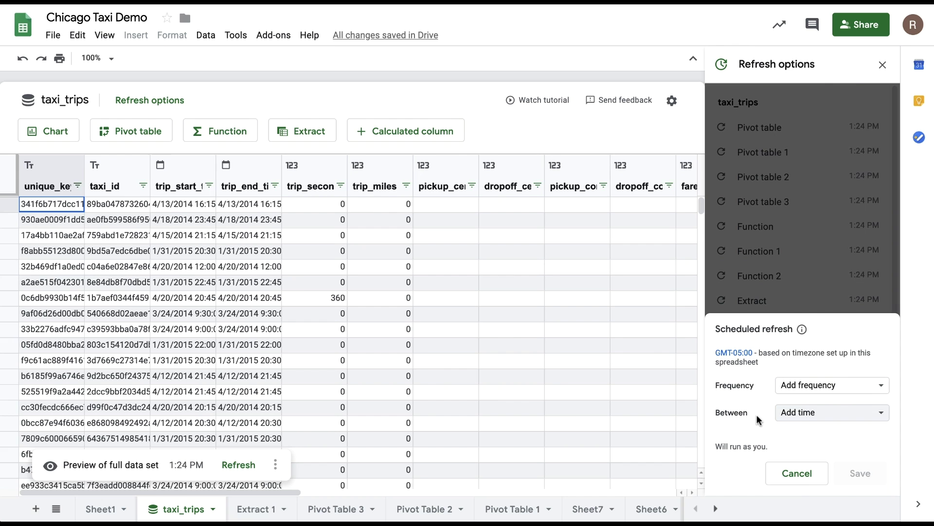
left_click(793, 417)
left_click(765, 419)
left_click(796, 387)
left_click(796, 412)
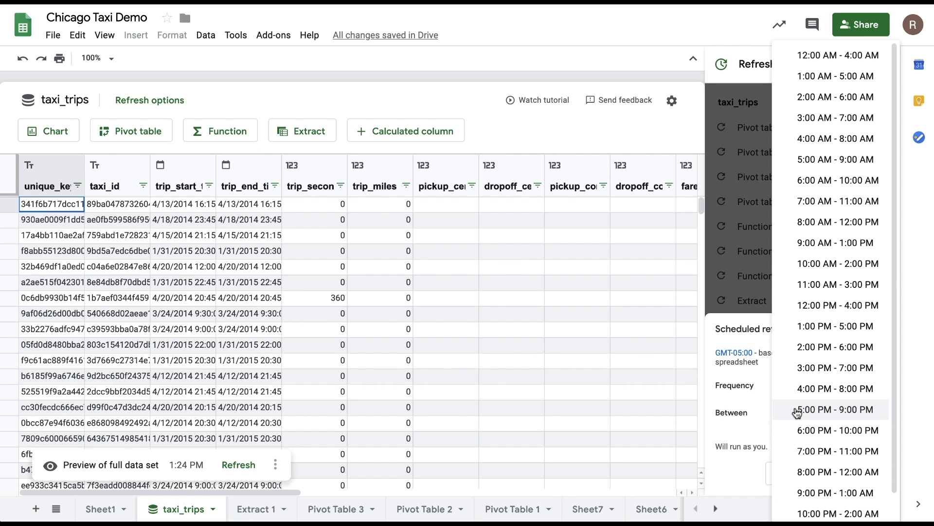
left_click(809, 225)
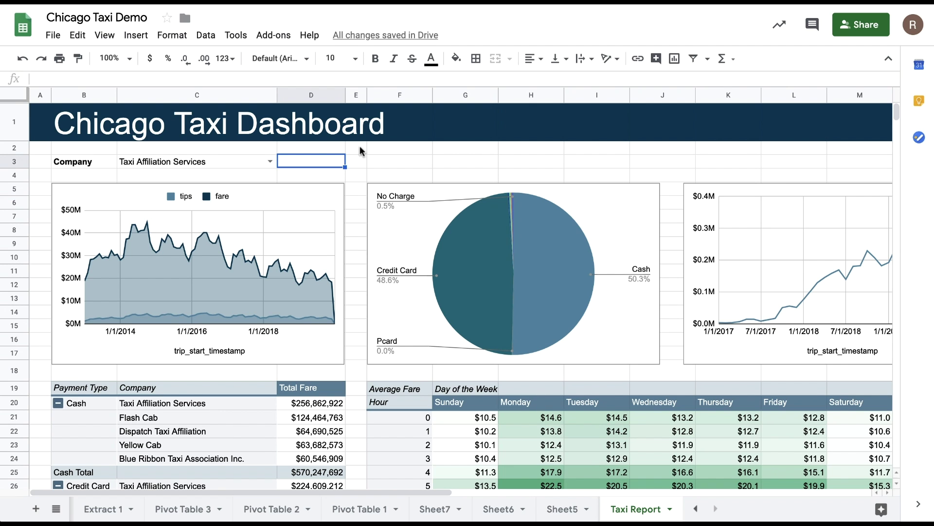
- Check the C3 company dropdown without changing it, then return to the taxi_trips data sheet
left_click(235, 161)
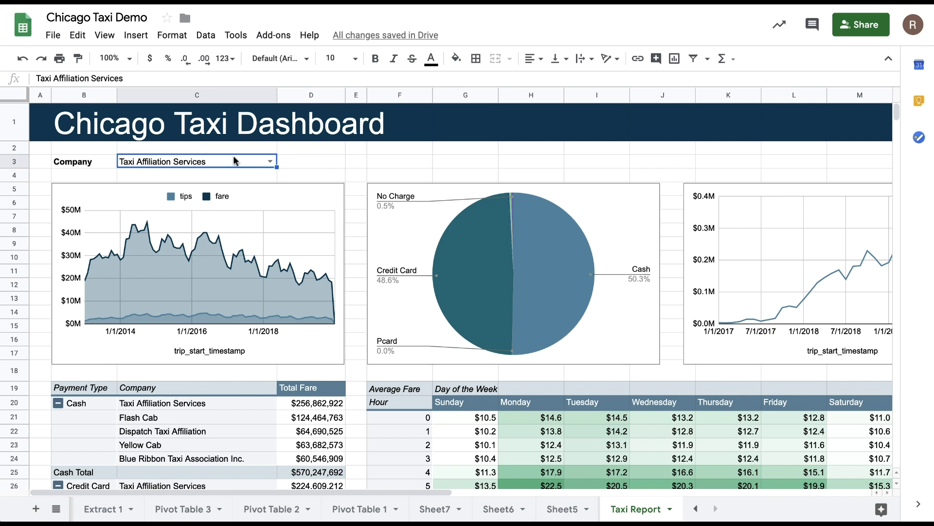
left_click(270, 161)
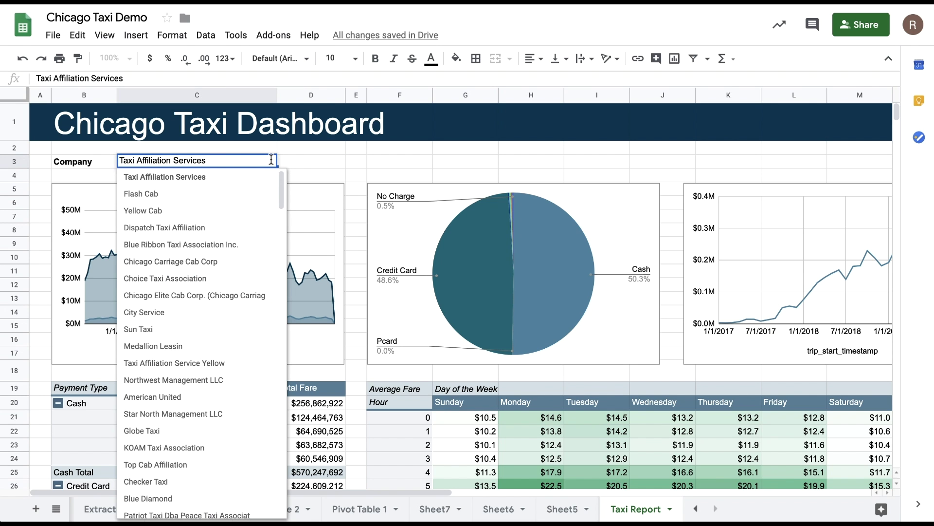
left_click(286, 162)
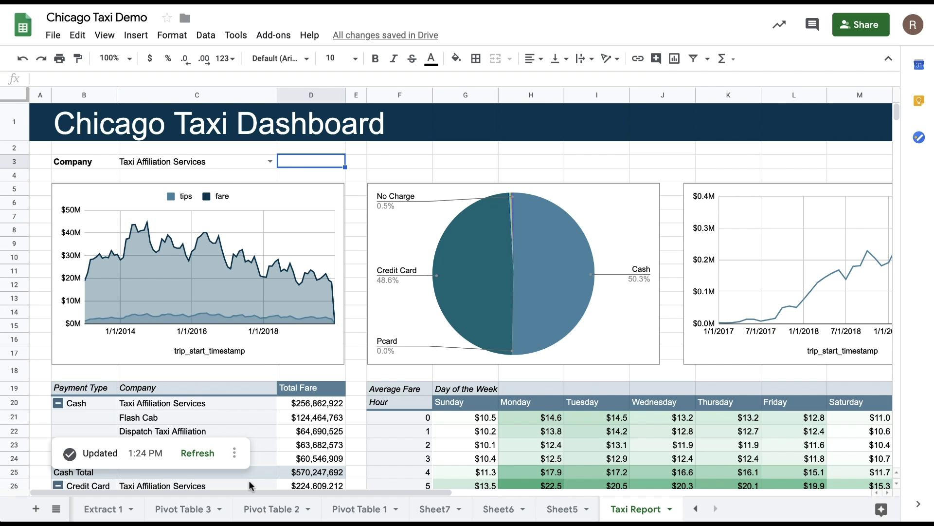
scroll(250, 511, "left", 3)
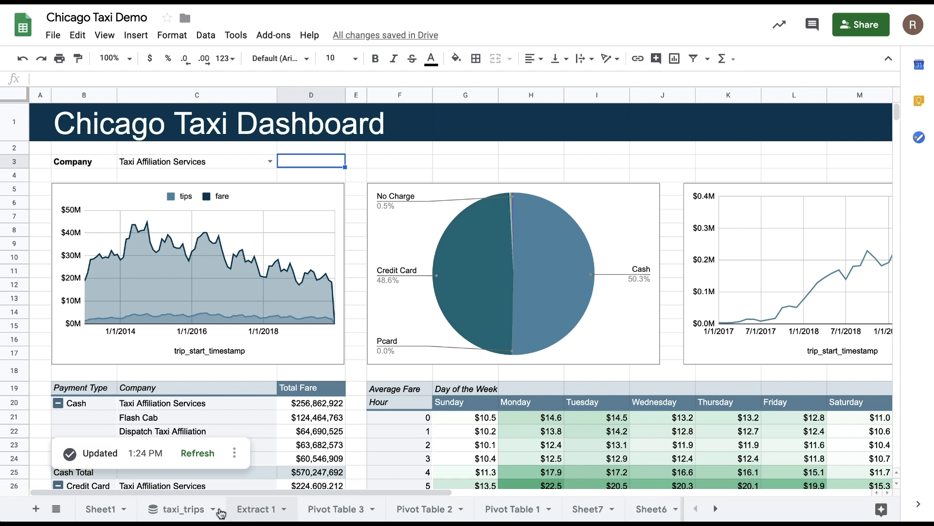
left_click(188, 508)
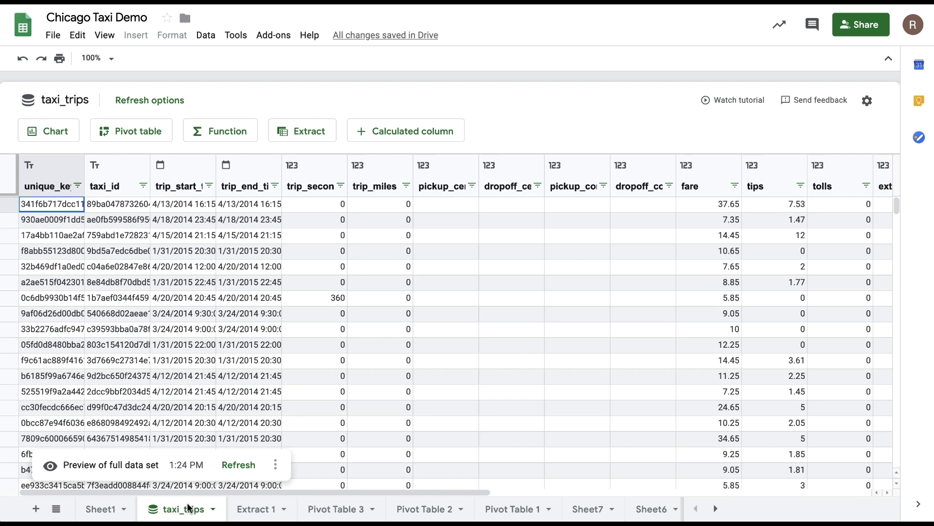
- Write a custom query on chicago_taxi_trips.taxi_trips ending in 'where company =' and expand Parameters
left_click(867, 102)
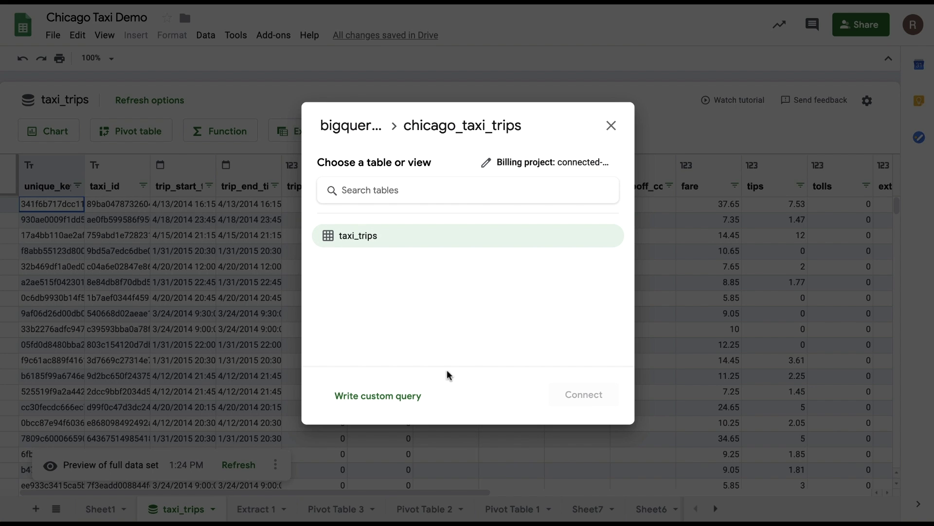
left_click(397, 399)
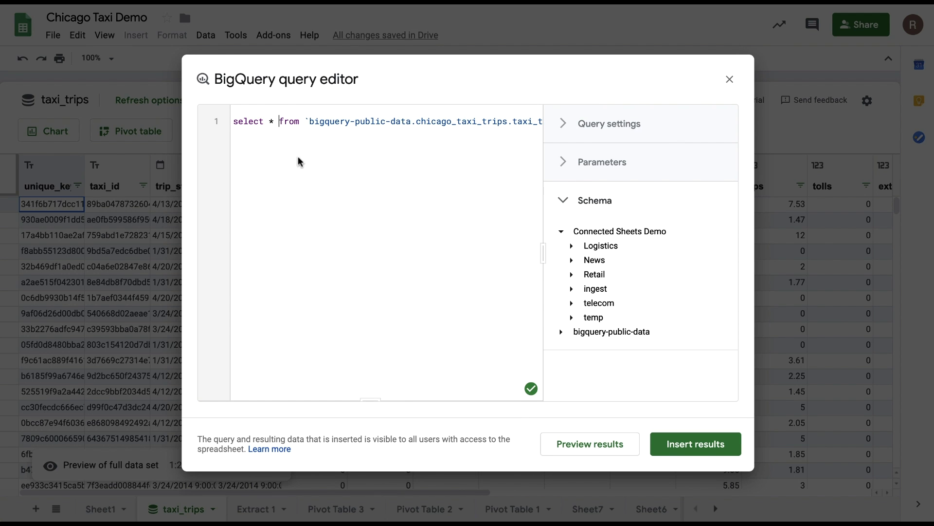
key("Return")
key("End")
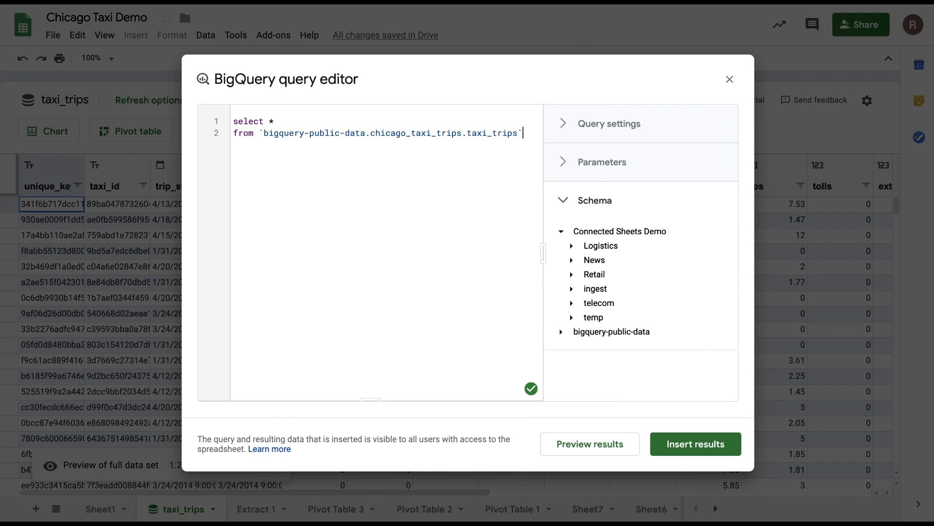
key("Return")
type("where compa")
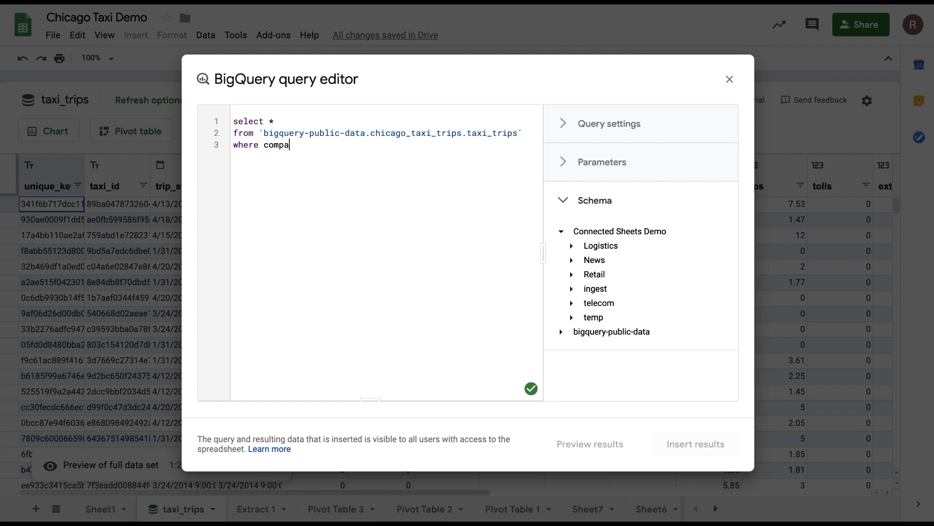
type("ny =")
left_click(579, 162)
- Add a COMPANY query parameter referencing 'Taxi Report'!C3 and insert the query results
left_click(579, 202)
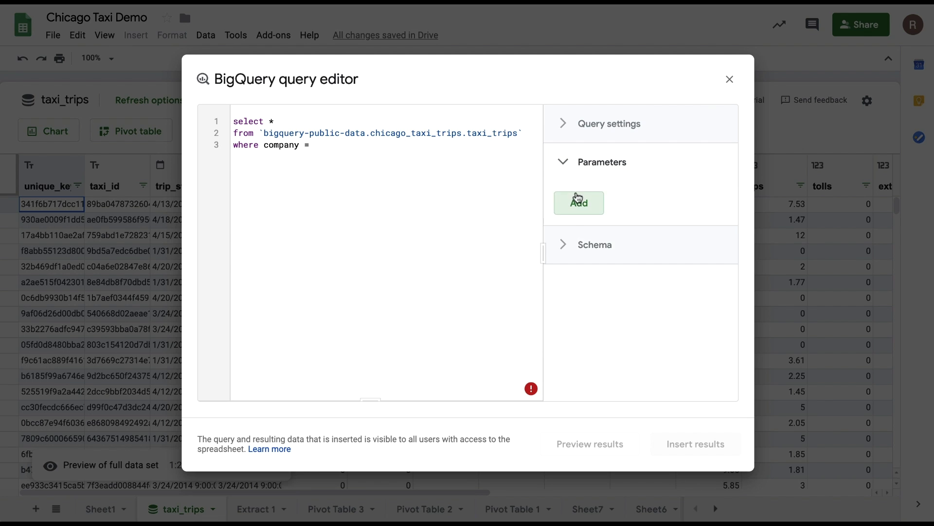
left_click(575, 249)
type("COMPANY")
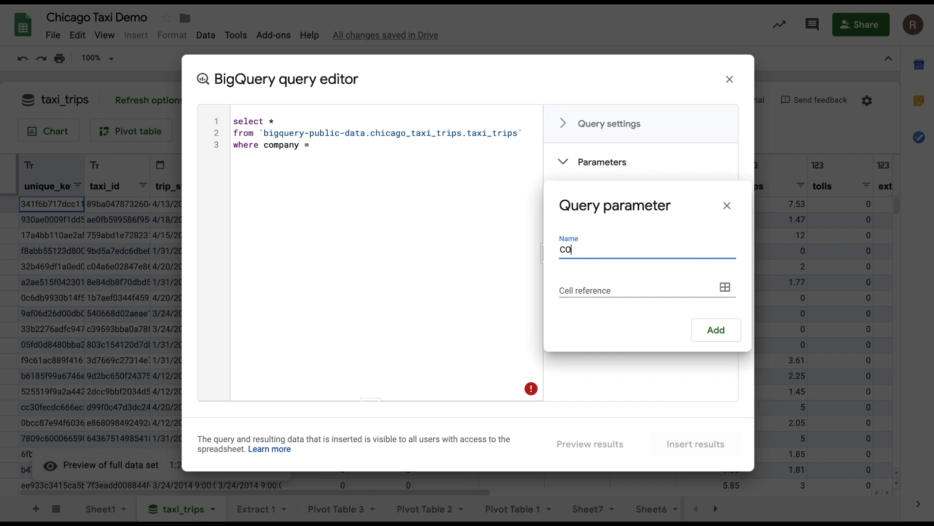
left_click(614, 289)
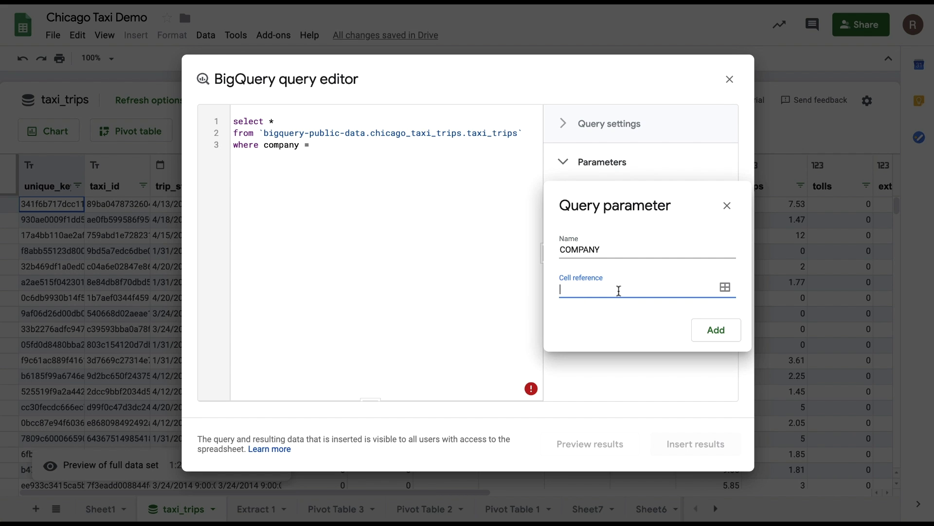
left_click(725, 288)
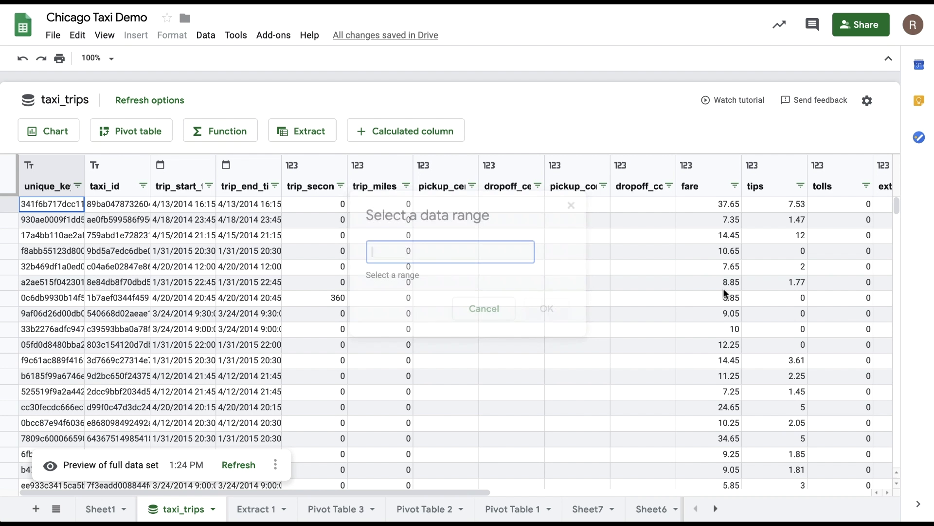
scroll(618, 511, "right", 3)
left_click(624, 516)
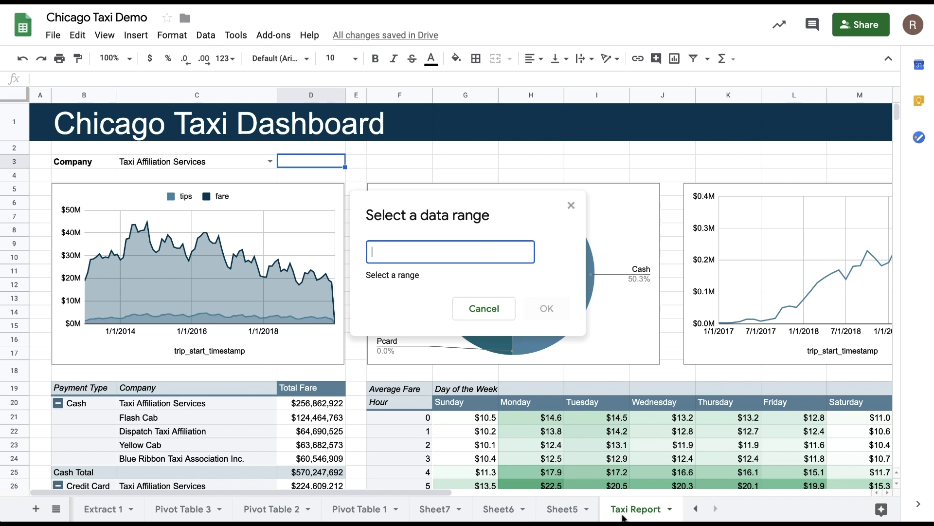
left_click(257, 162)
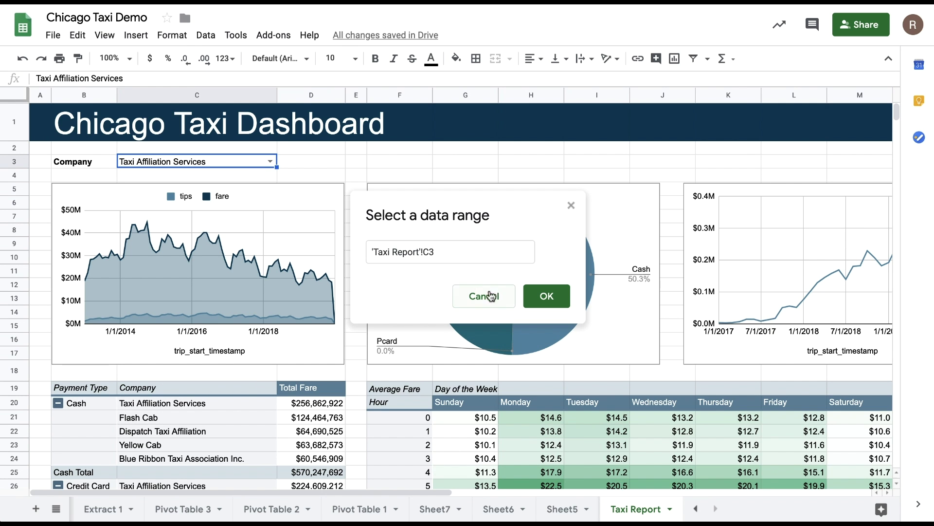
left_click(532, 292)
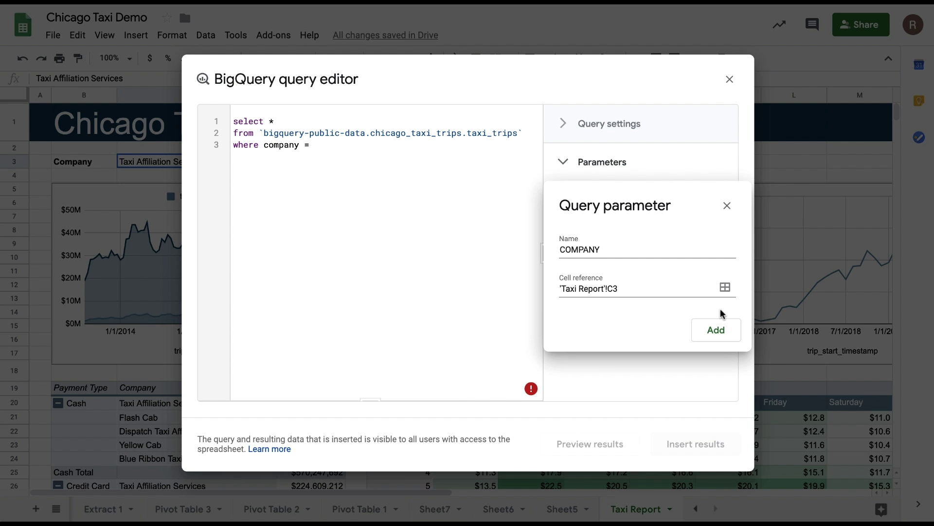
left_click(710, 336)
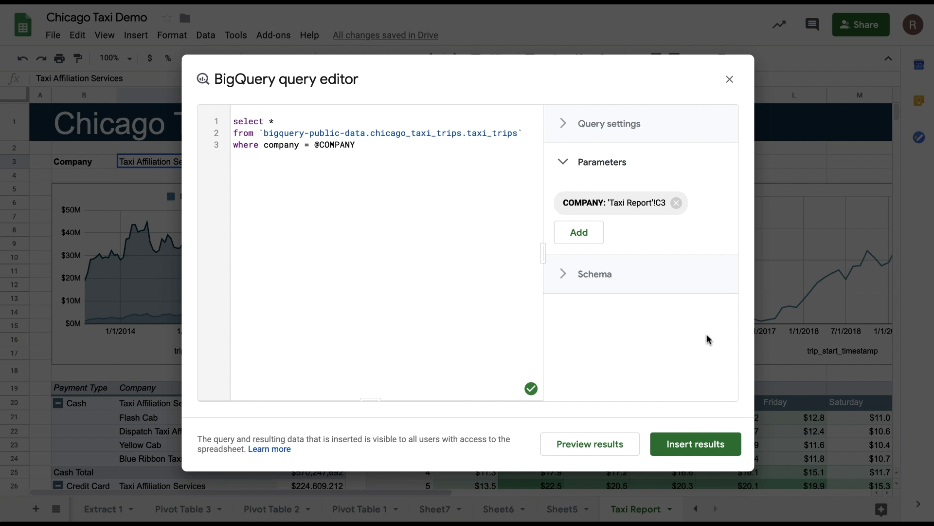
left_click(693, 443)
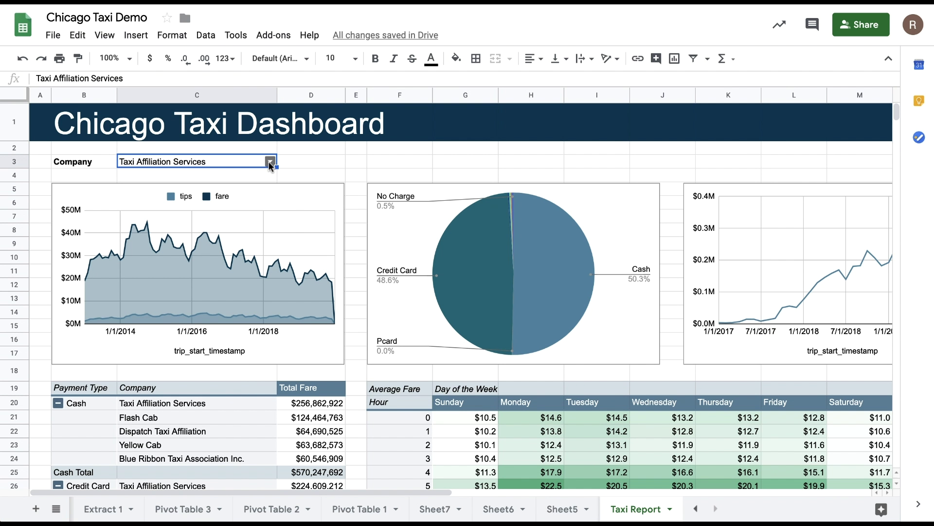
- Refresh all connected taxi_trips data from the tips and fare chart's refresh options
left_click(298, 358)
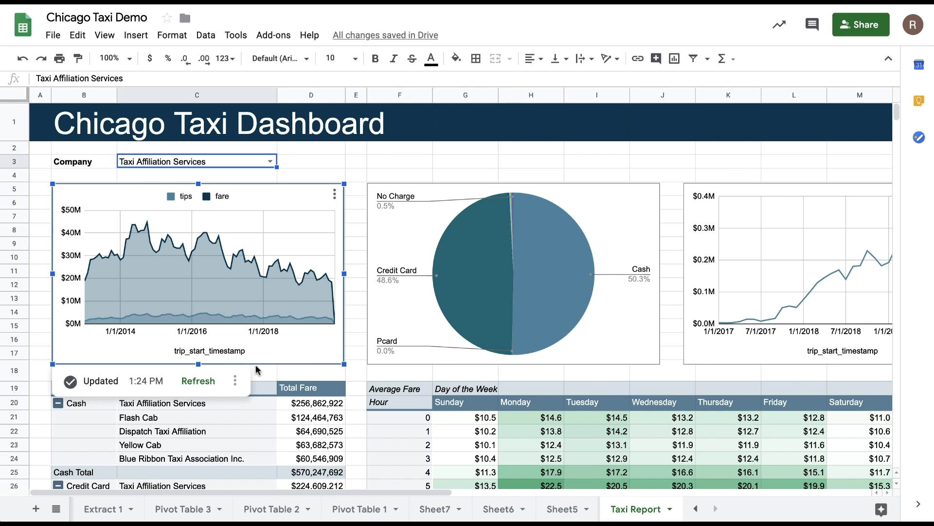
left_click(235, 382)
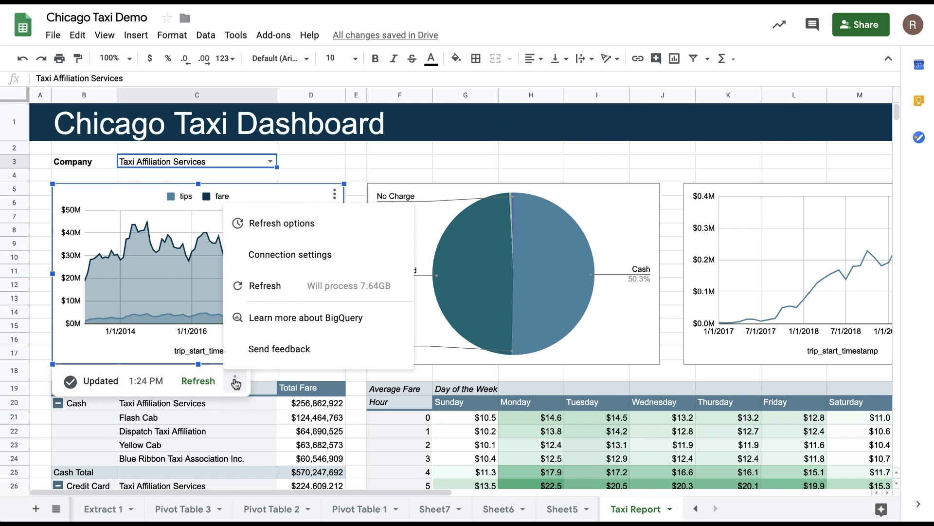
left_click(292, 230)
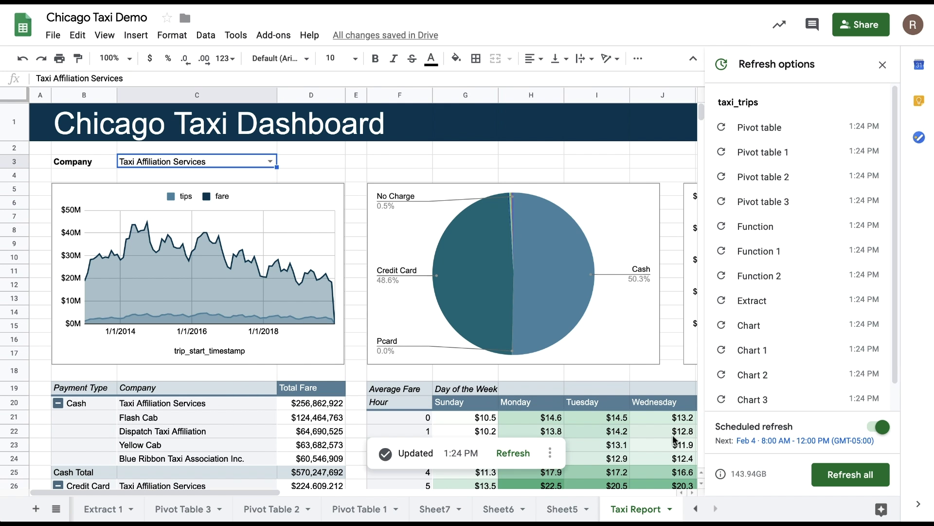
left_click(844, 480)
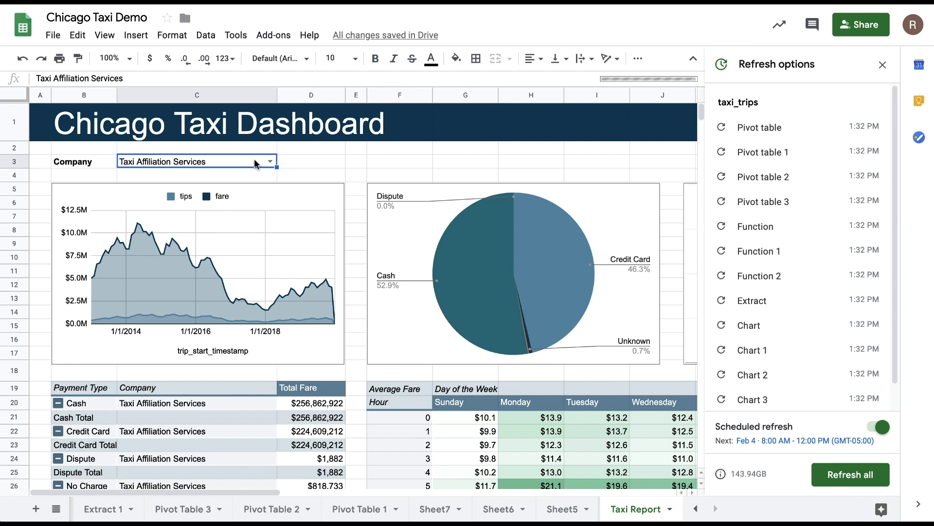
- Set the dashboard company in C3 to Flash Cab and refresh all data again
left_click(271, 162)
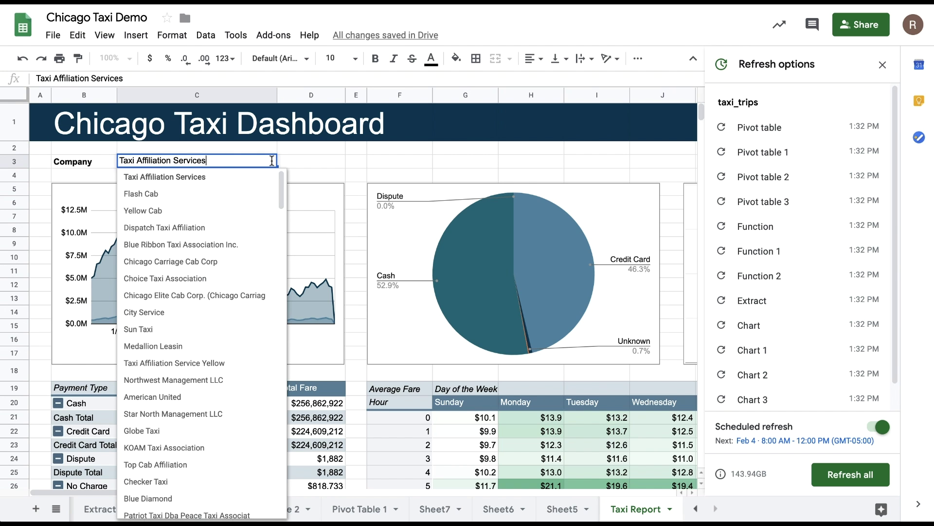
left_click(256, 192)
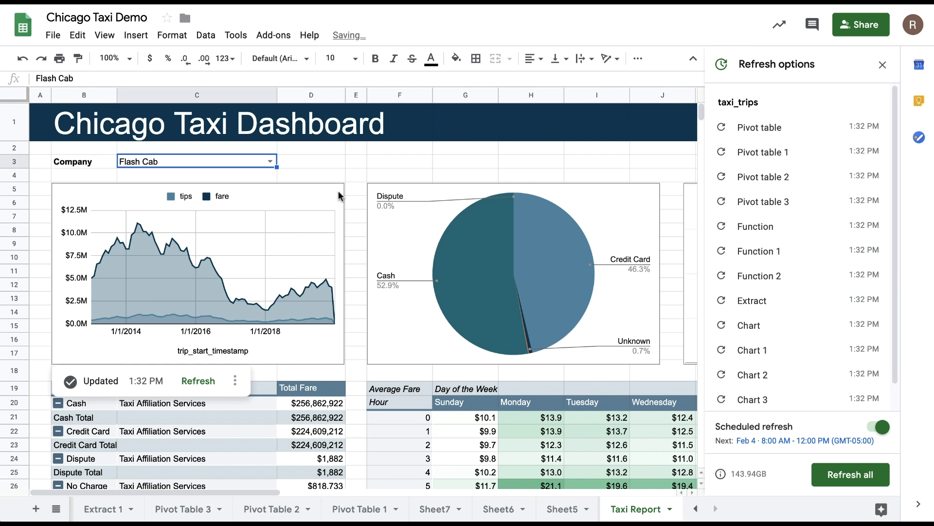
left_click(843, 482)
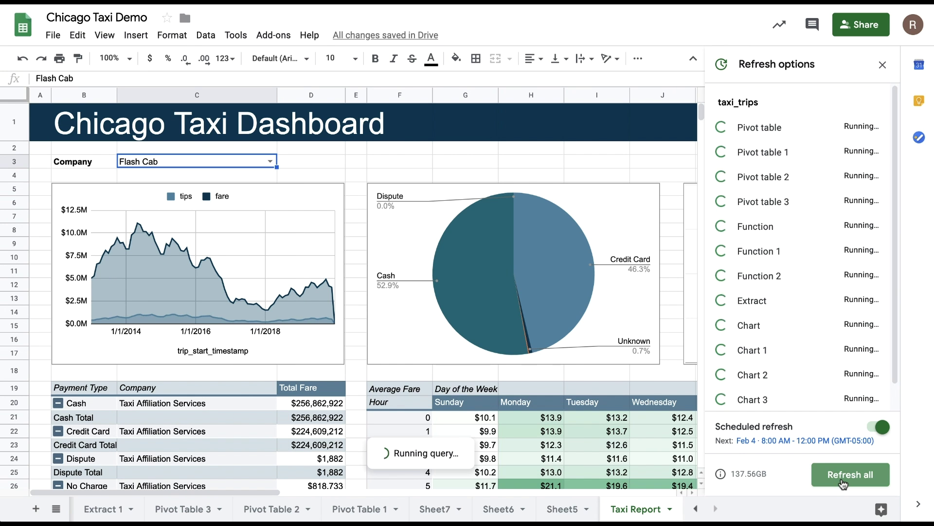